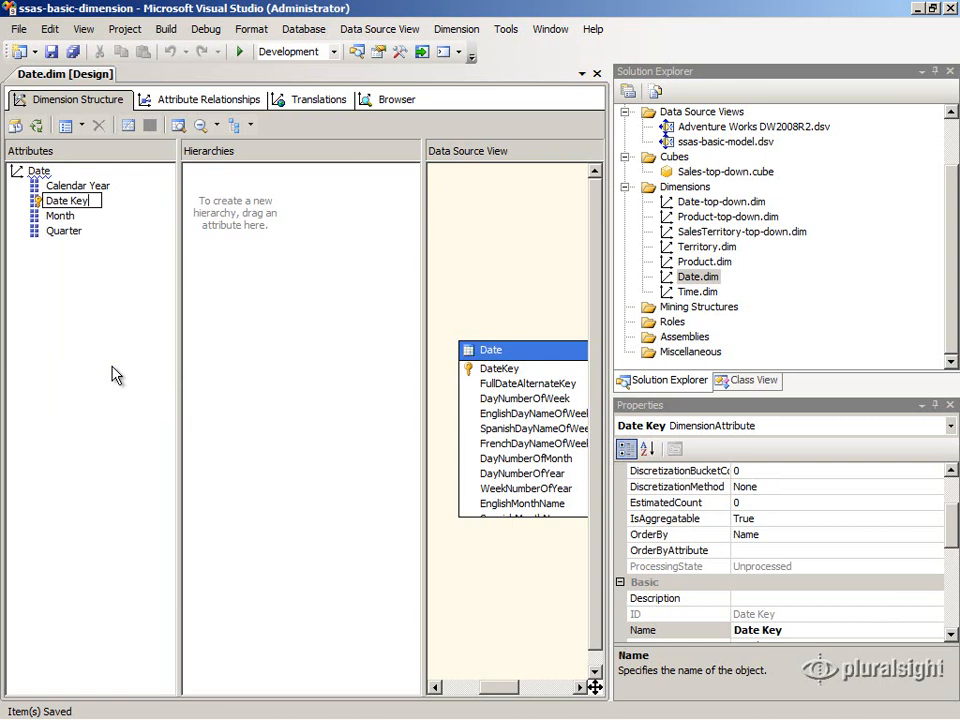
Step: Rename the Date Key attribute to Date
key("Return")
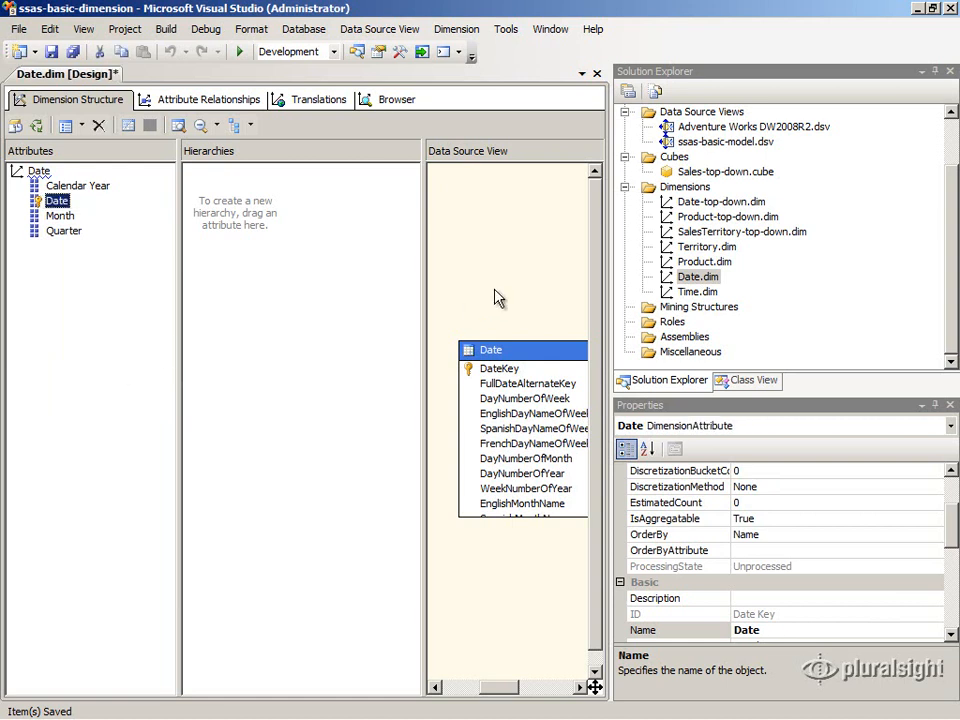
Step: Browse the Date dimension's members for the Calendar Year, Month and Quarter hierarchies, checking their sort order
left_click(396, 104)
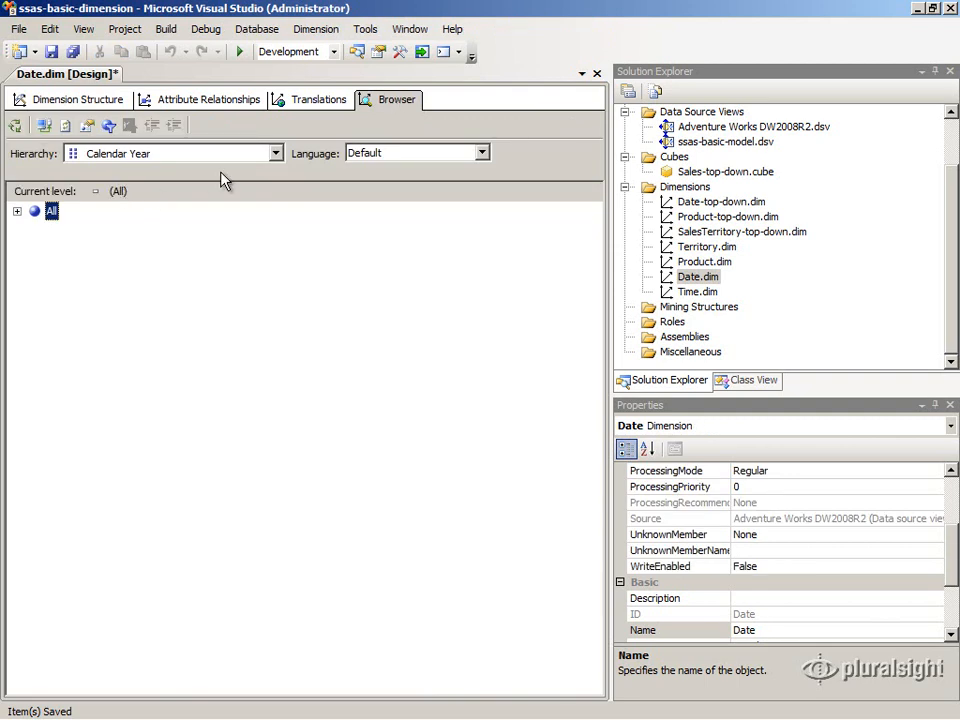
left_click(17, 211)
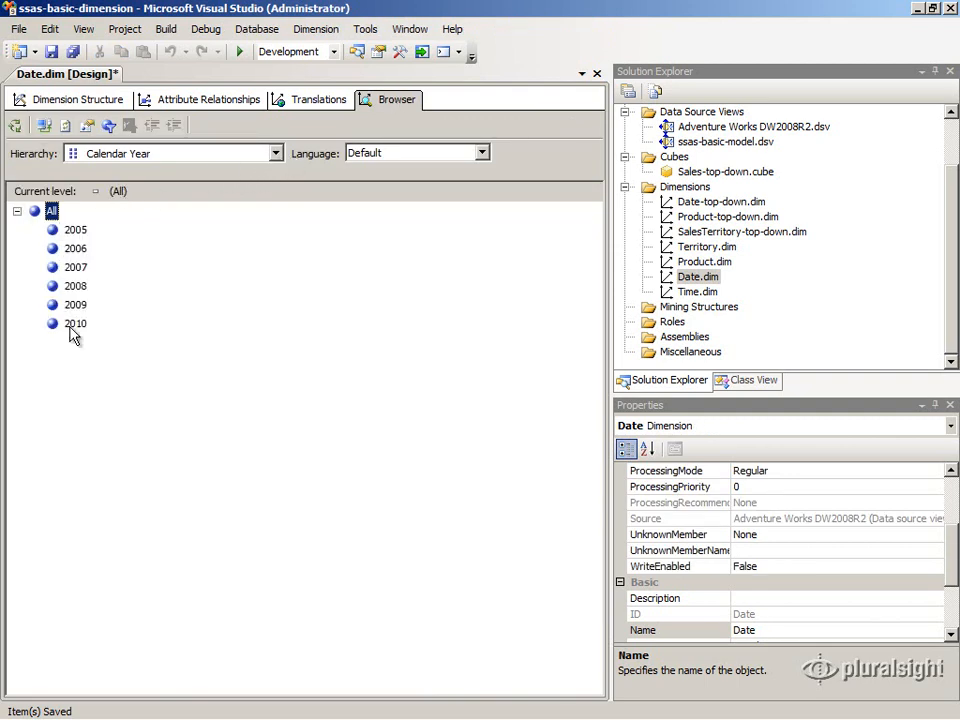
left_click(276, 154)
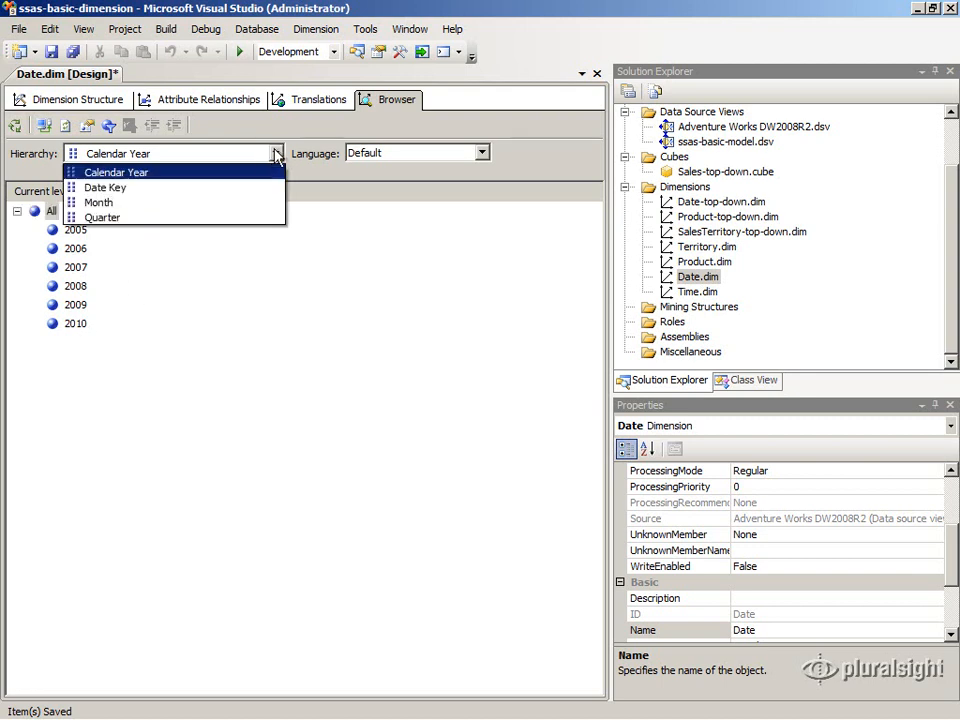
left_click(142, 204)
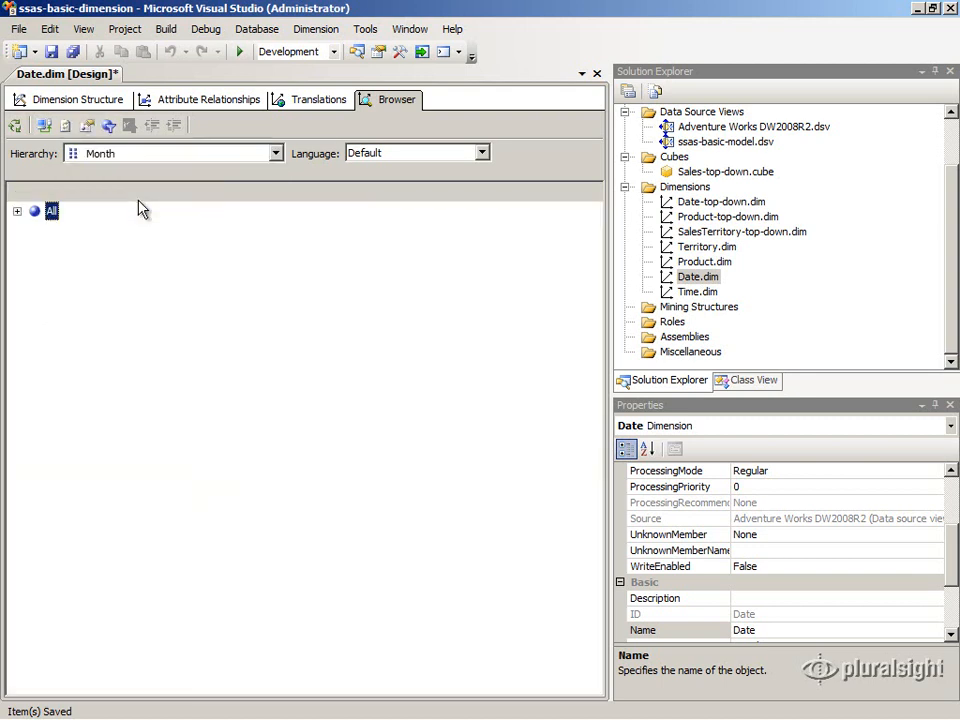
left_click(17, 212)
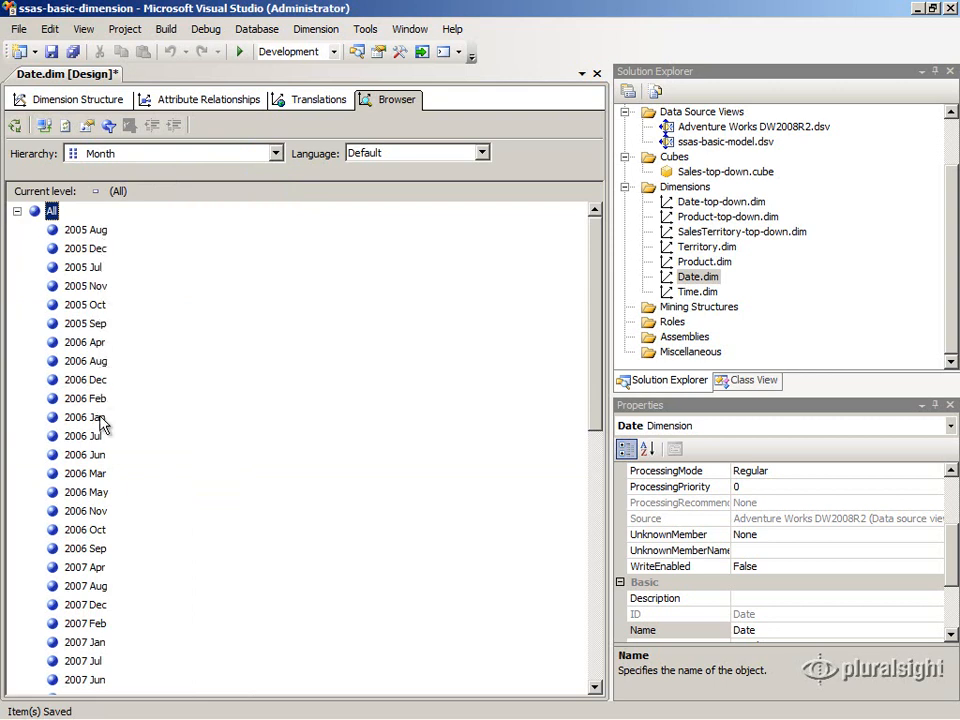
left_click(276, 155)
left_click(248, 219)
left_click(16, 211)
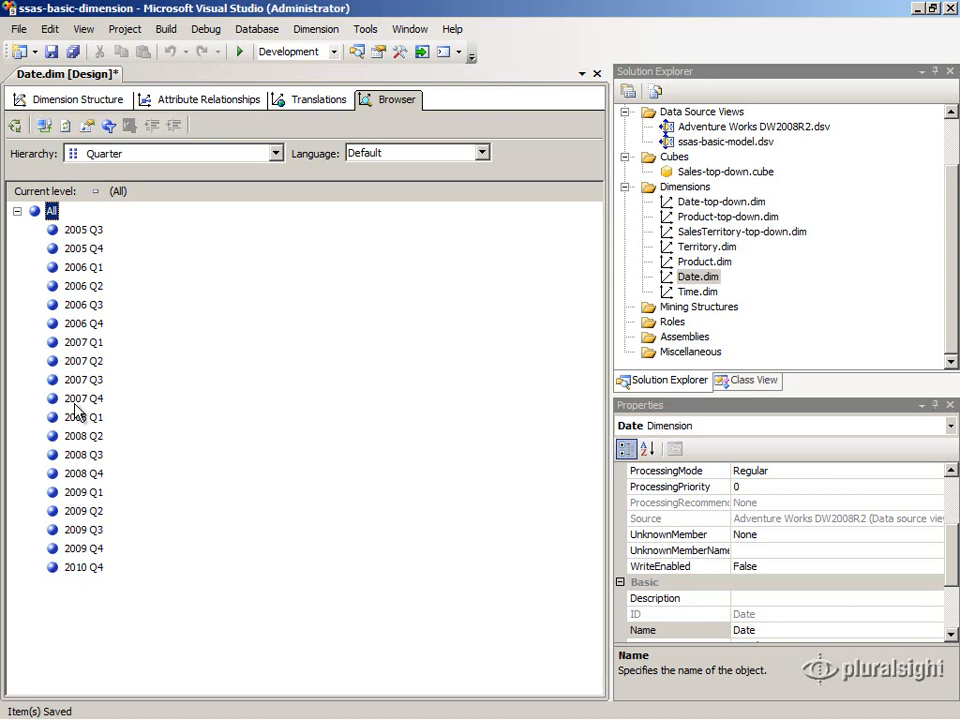
Step: Return to the dimension structure and examine the Month attribute's OrderBy and KeyColumns properties
left_click(38, 104)
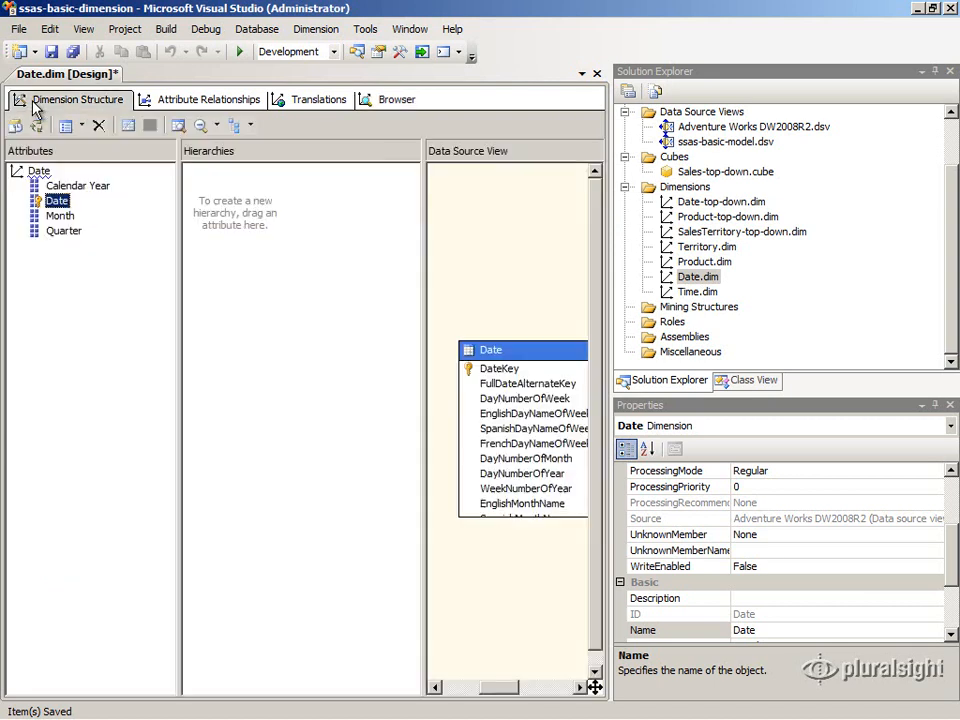
left_click(56, 217)
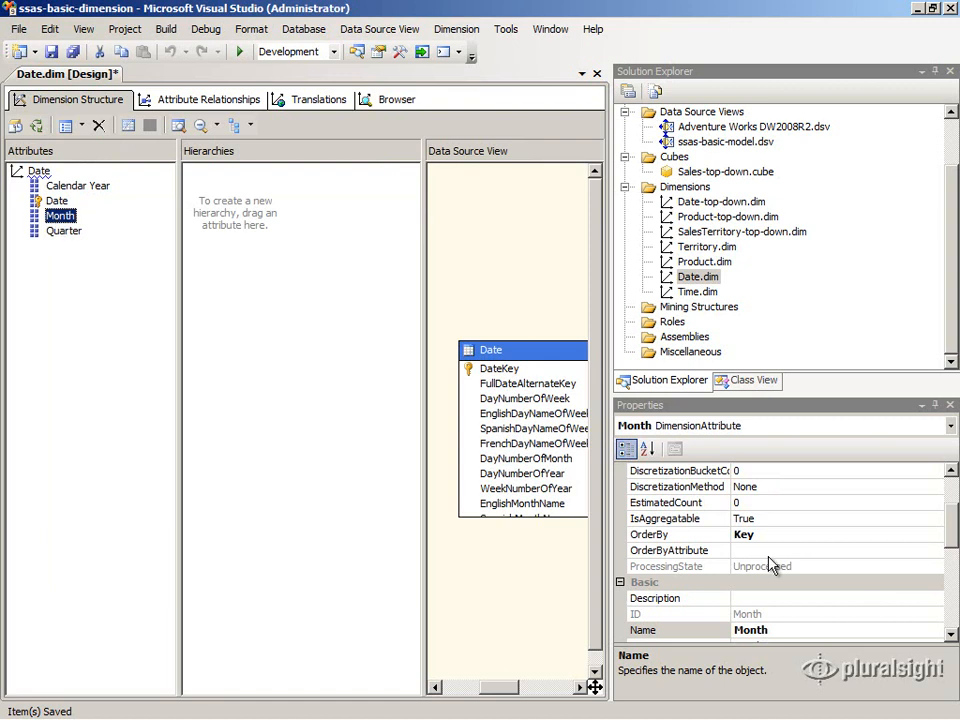
left_click(858, 535)
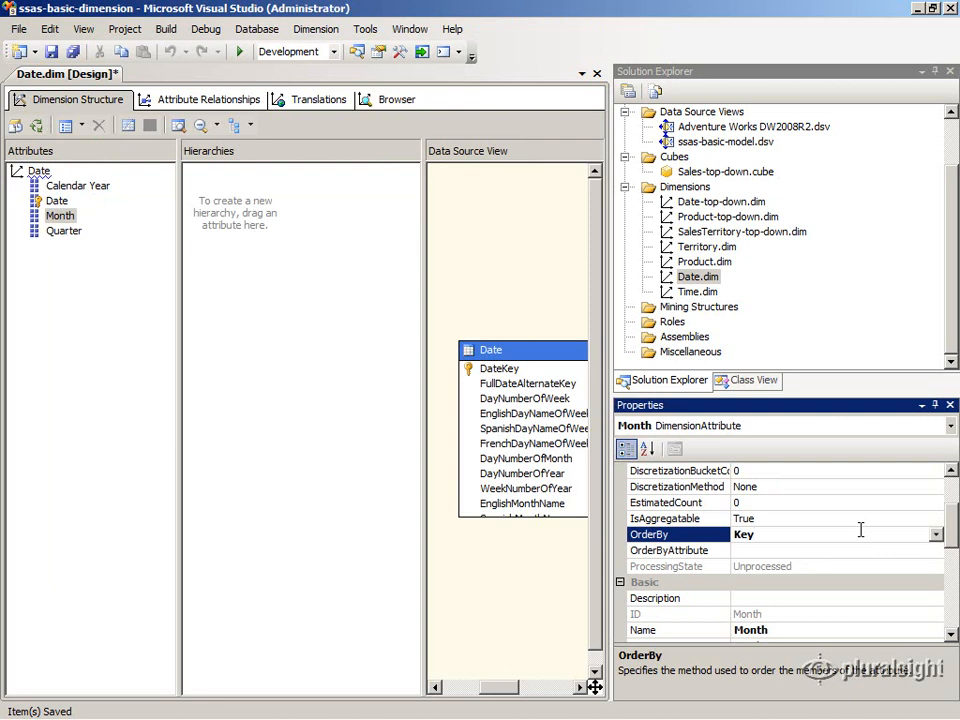
left_click_drag(954, 526, 957, 618)
left_click(935, 600)
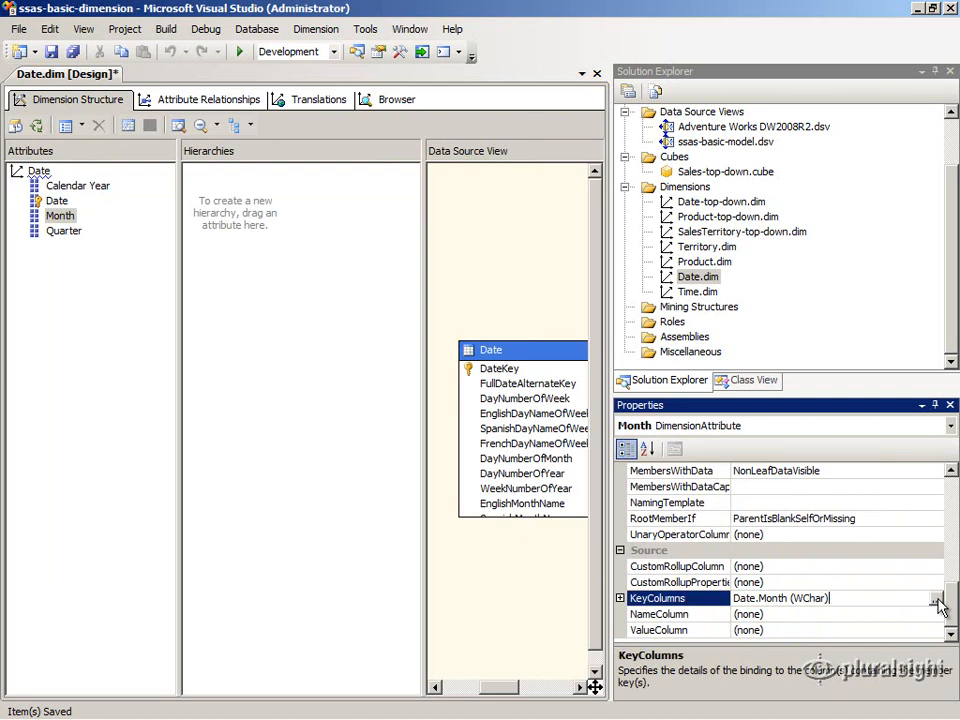
Step: Explore the Date table's data, examine its Quarter and Month columns, and close the data view
right_click(517, 350)
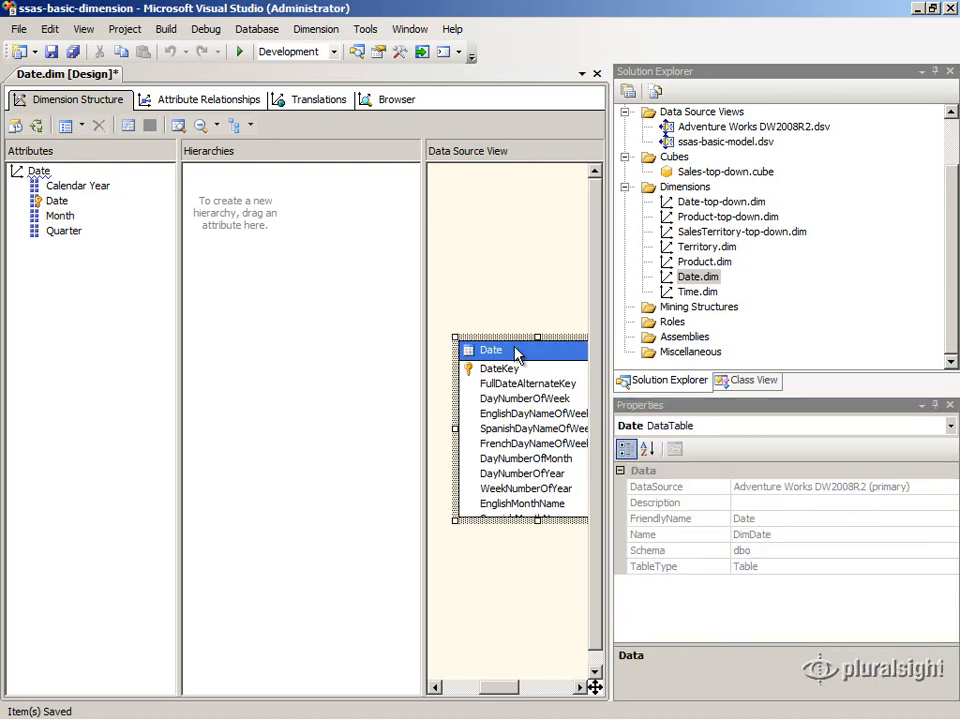
left_click(562, 406)
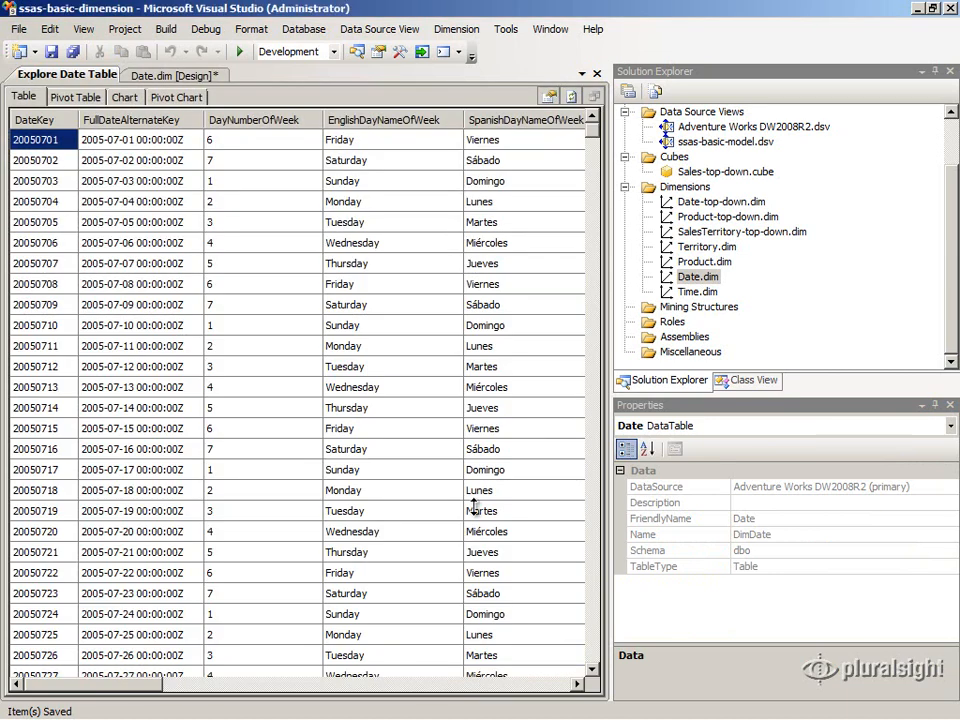
left_click_drag(145, 683, 576, 686)
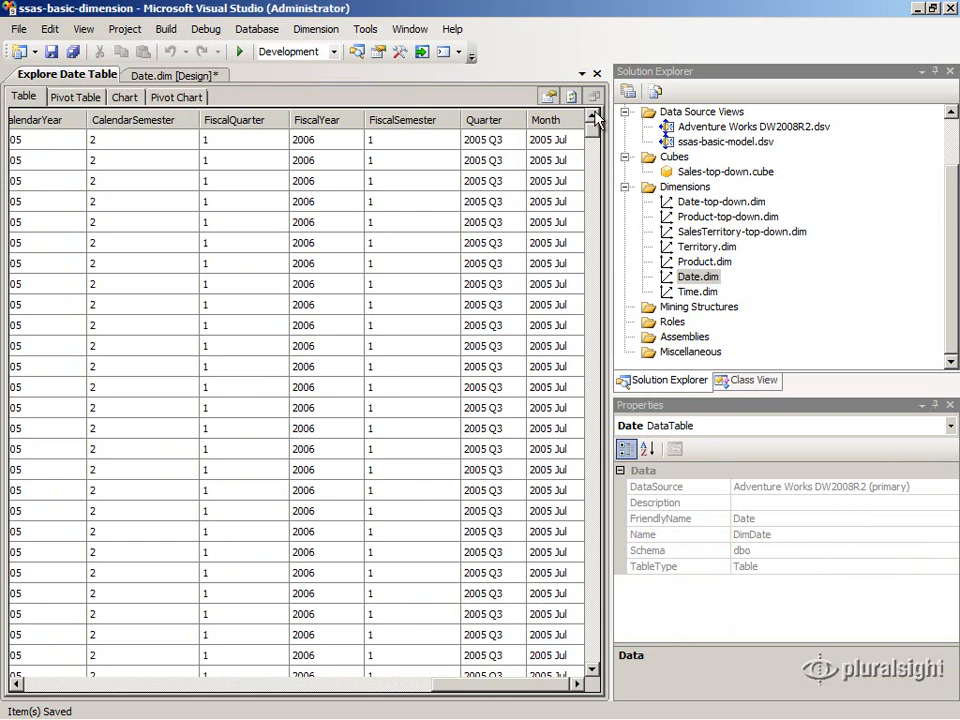
left_click(597, 74)
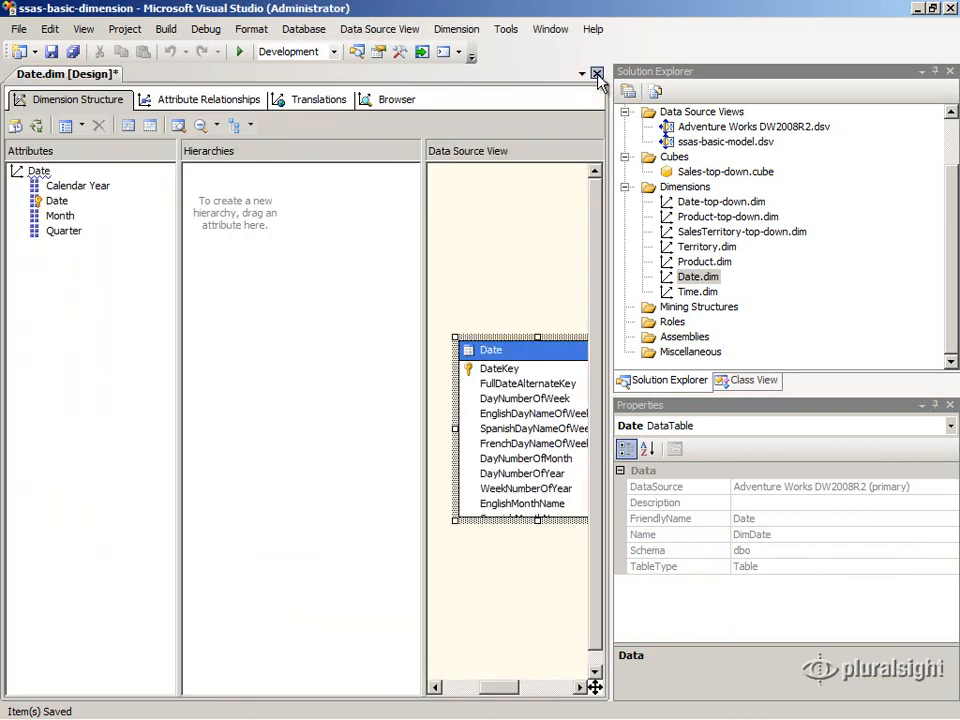
Step: Open the Month attribute's KeyColumns for editing and remove the Month column from the key
left_click(62, 217)
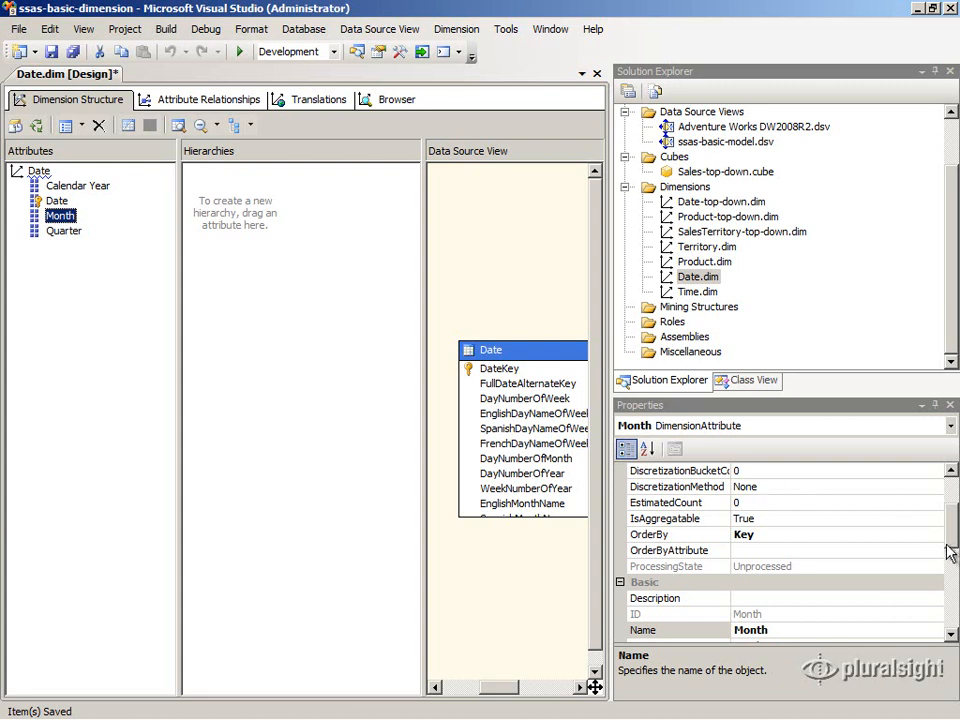
left_click_drag(952, 540, 952, 588)
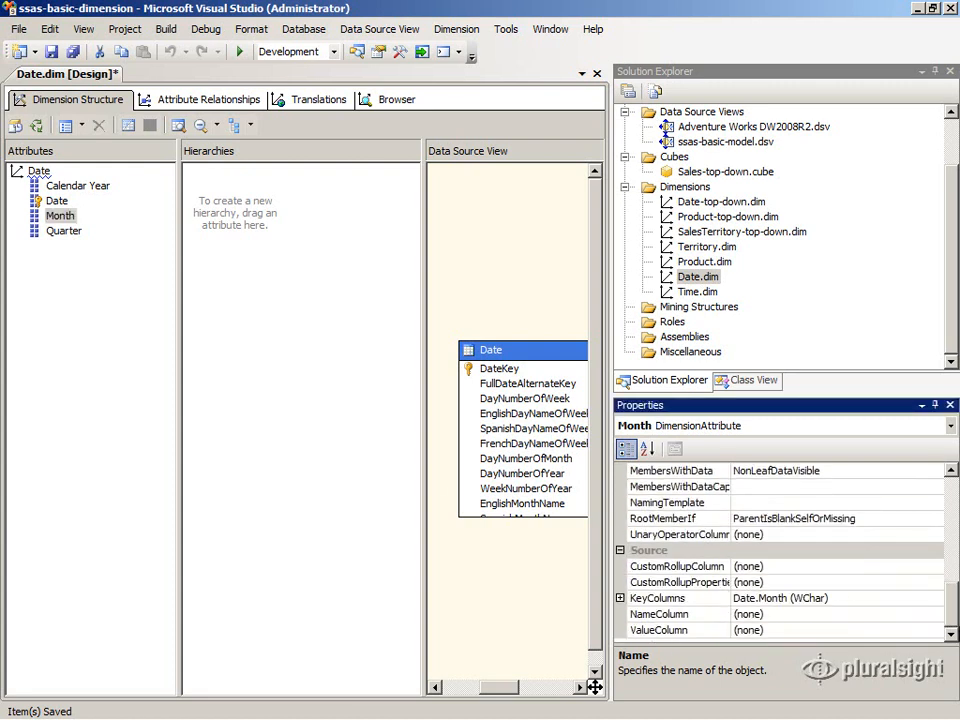
left_click(937, 600)
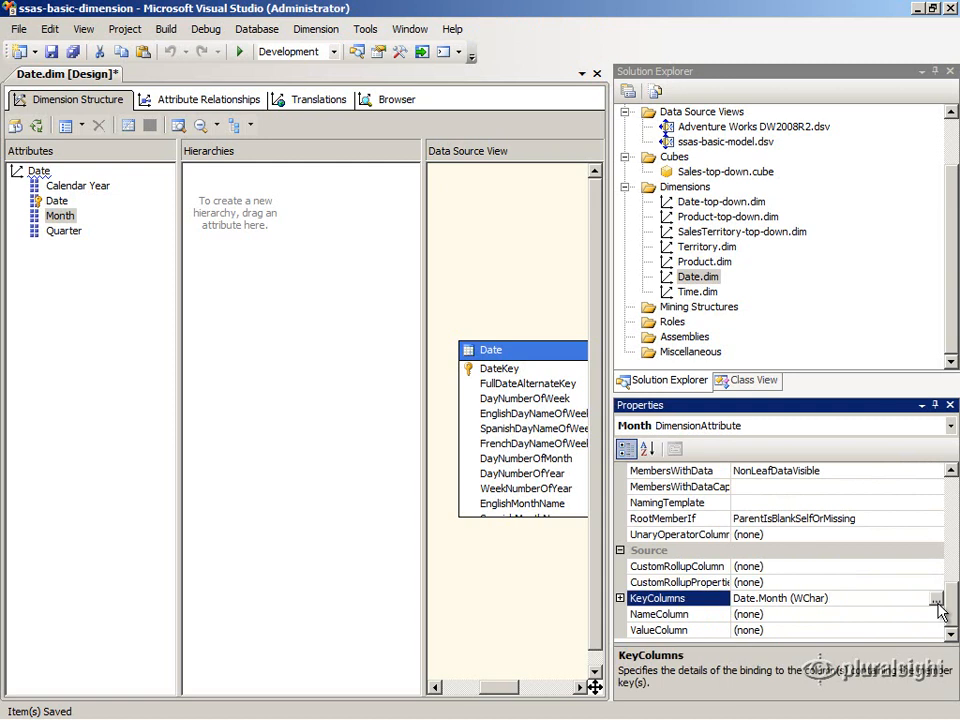
left_click(936, 600)
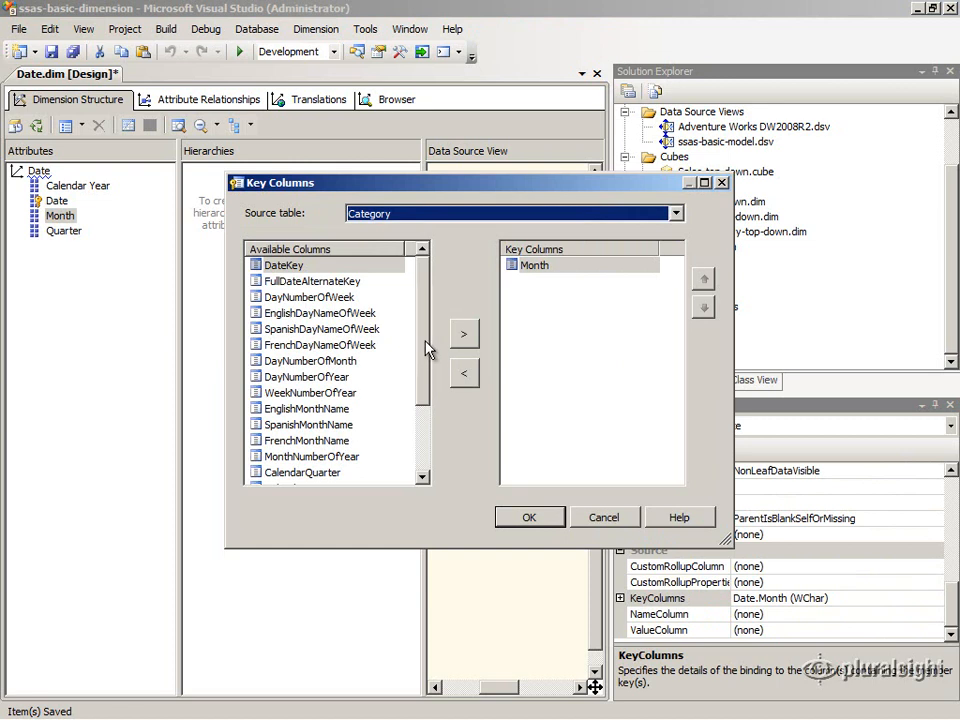
scroll(428, 392, "down", 2)
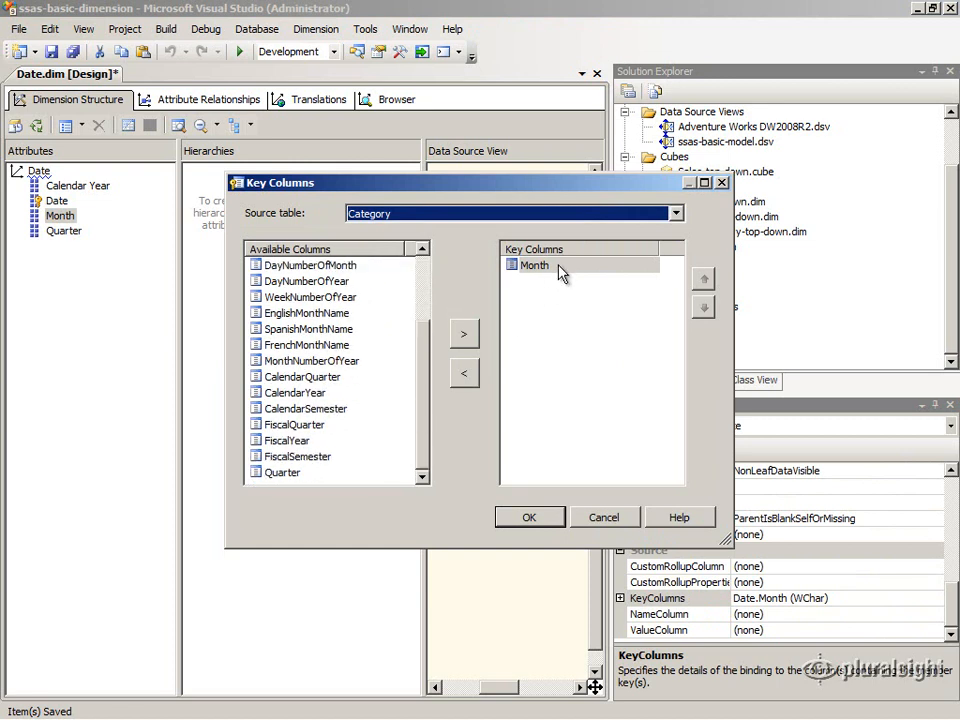
left_click(466, 374)
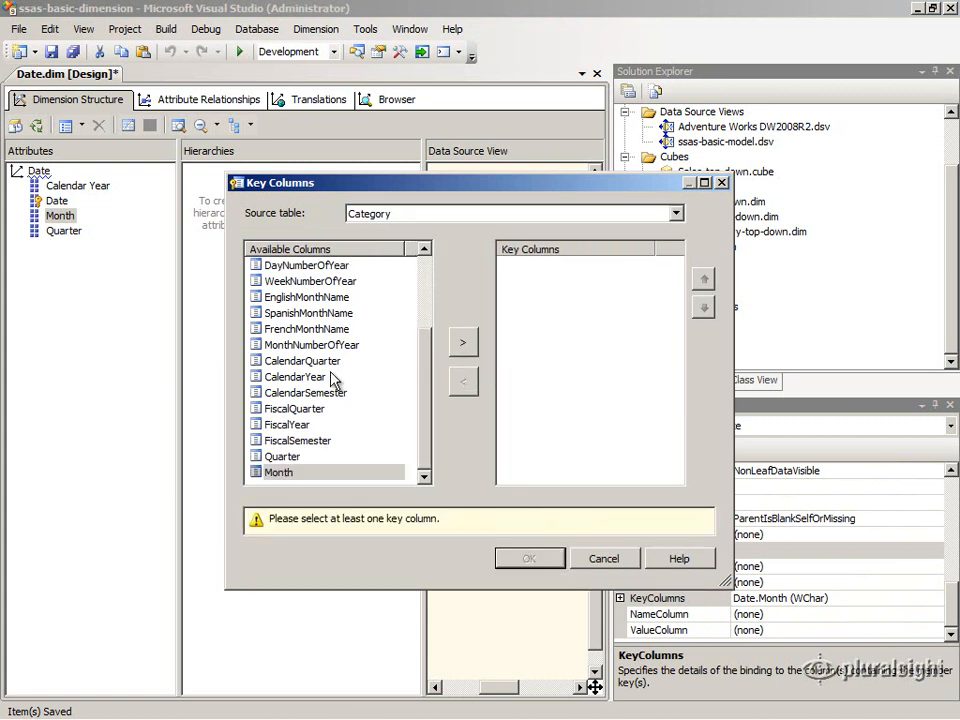
Step: Add CalendarYear and MonthNumberOfYear, in that order, as the Month attribute's key columns and accept the composite key
left_click(312, 377)
left_click(463, 343)
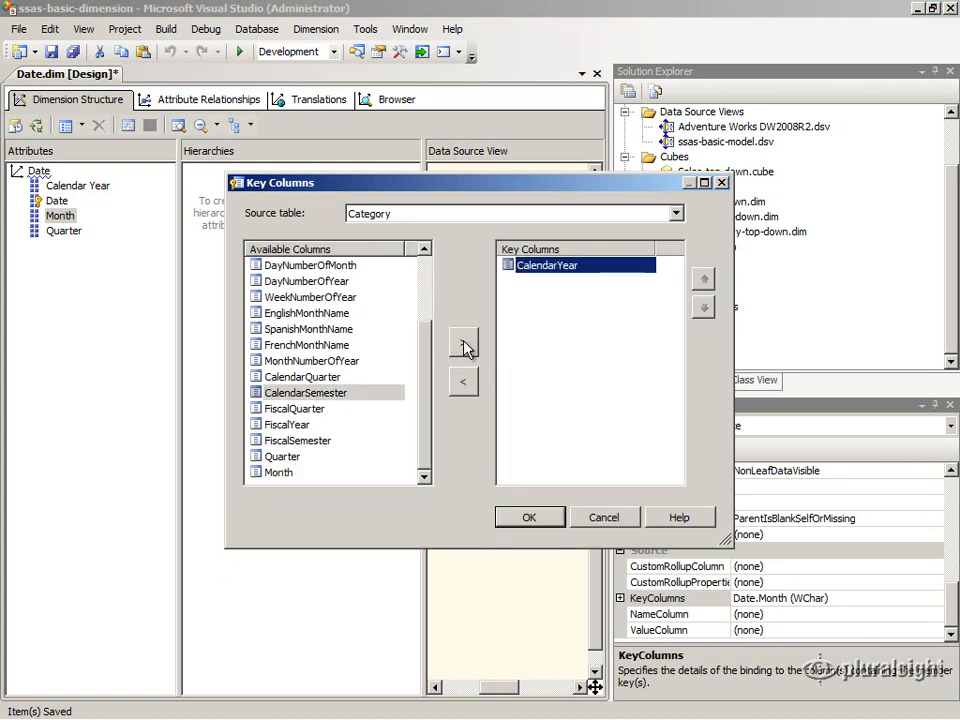
left_click(366, 360)
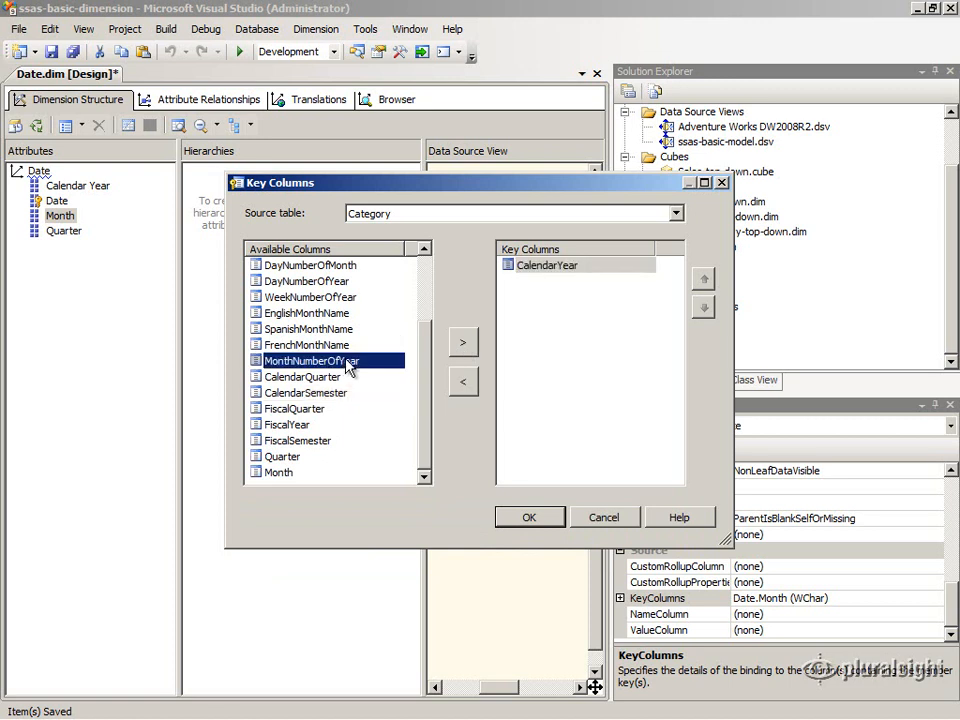
left_click(461, 343)
left_click(552, 266)
left_click(553, 282)
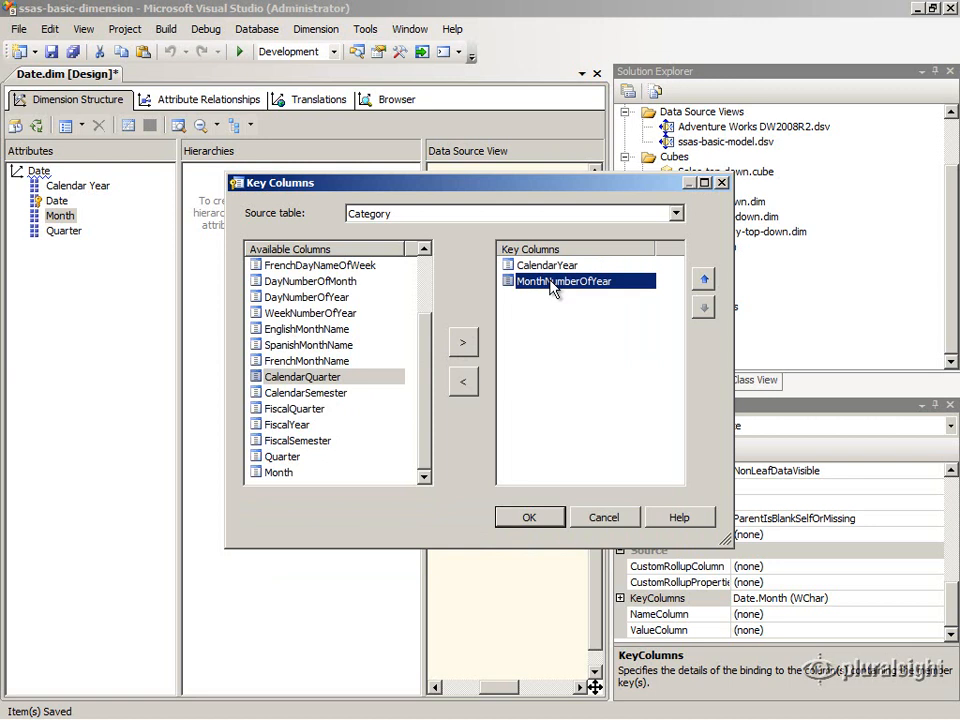
left_click(538, 522)
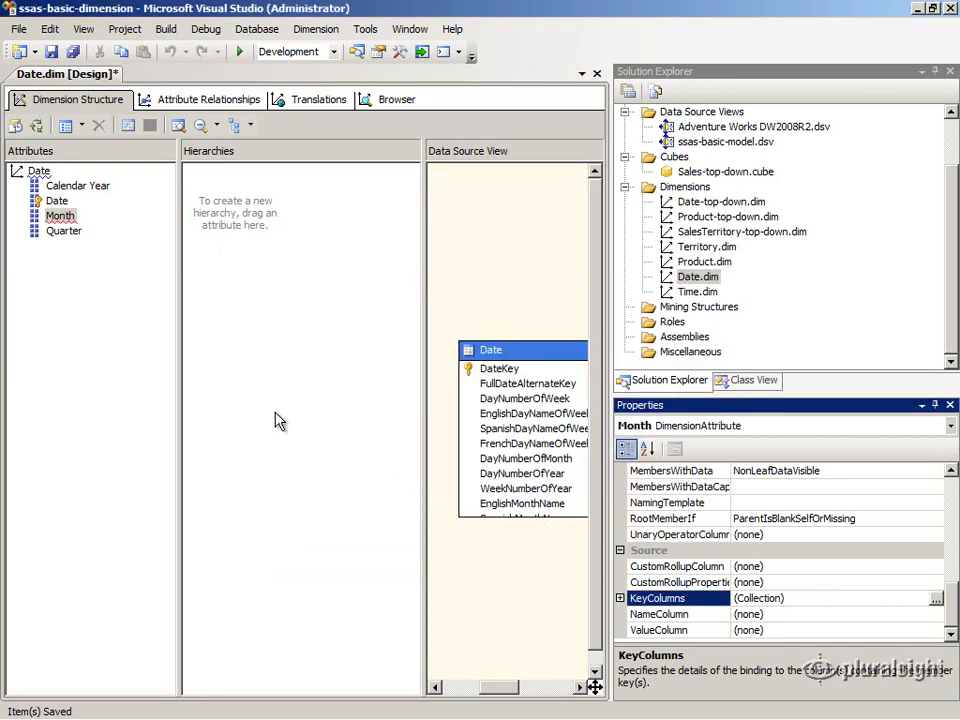
Step: Set the Month attribute's NameColumn to the Month column of the Date table using column binding
left_click(70, 236)
mouse_move(70, 235)
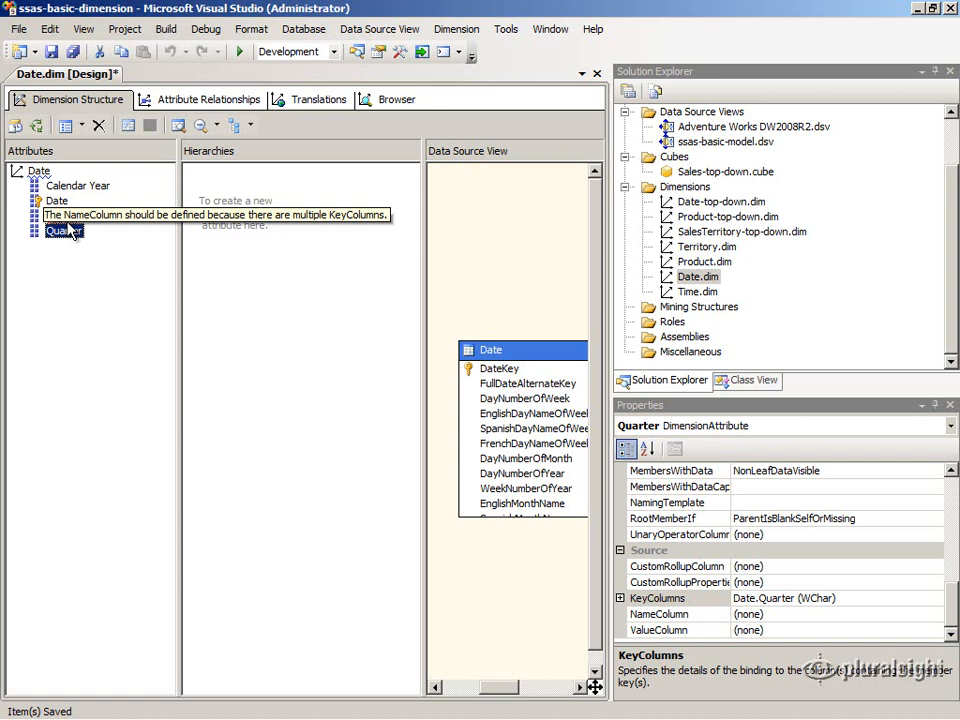
left_click(60, 215)
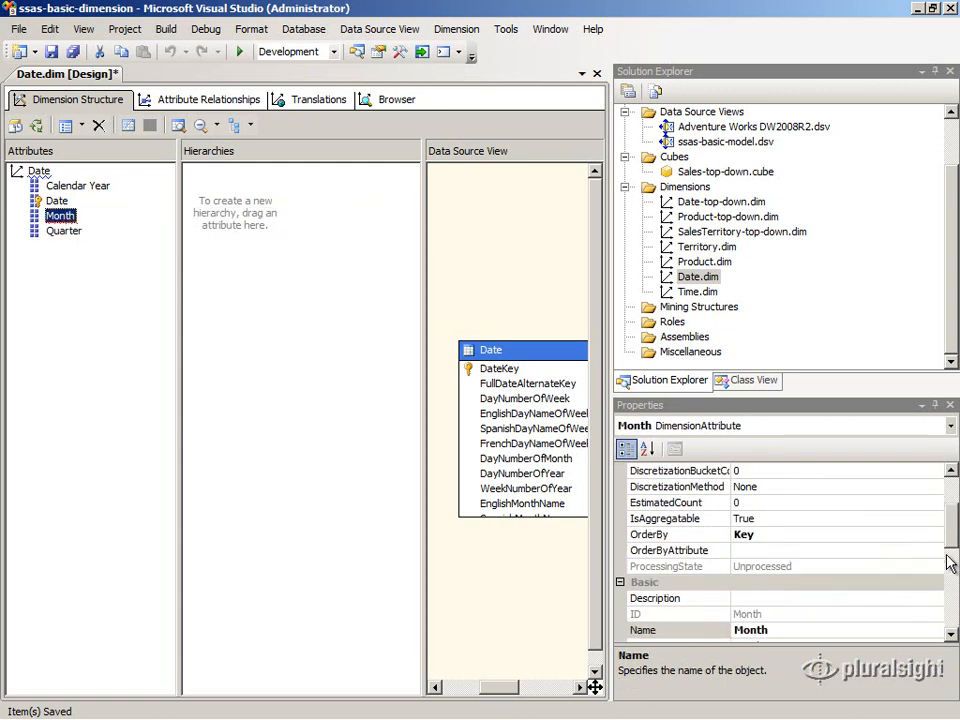
scroll(953, 569, "down", 5)
left_click(926, 614)
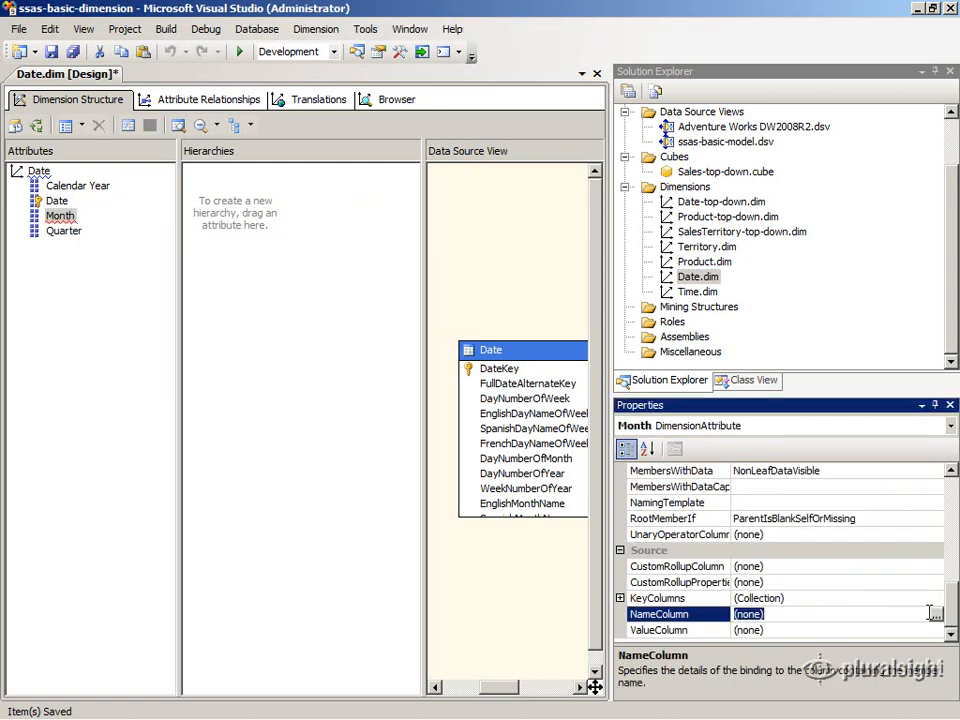
left_click(936, 615)
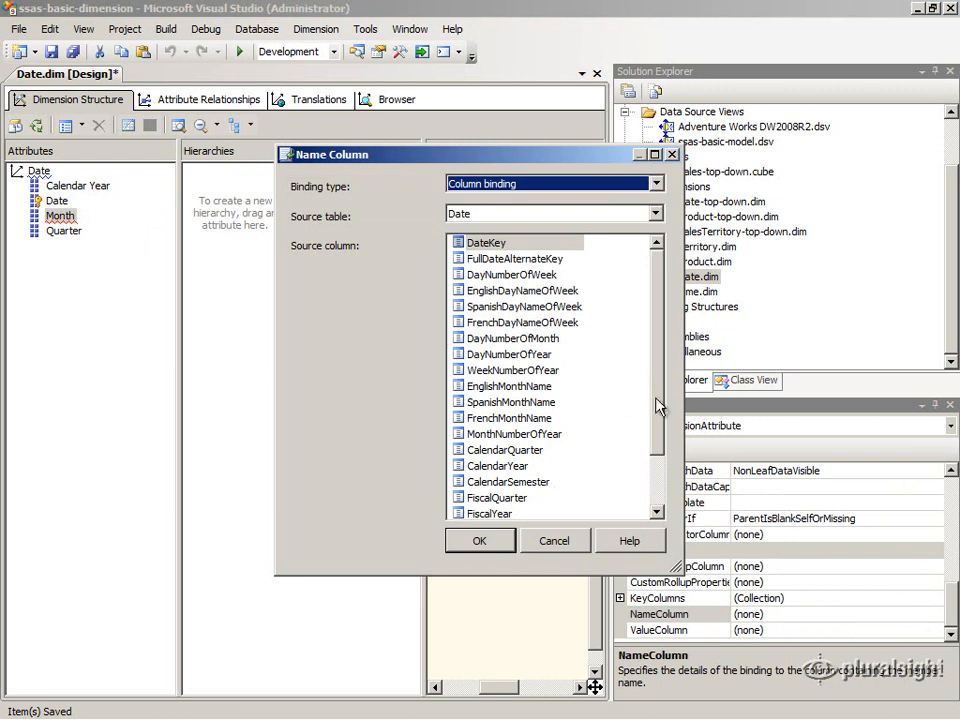
scroll(658, 468, "down", 1)
scroll(658, 468, "down", 1)
left_click(495, 497)
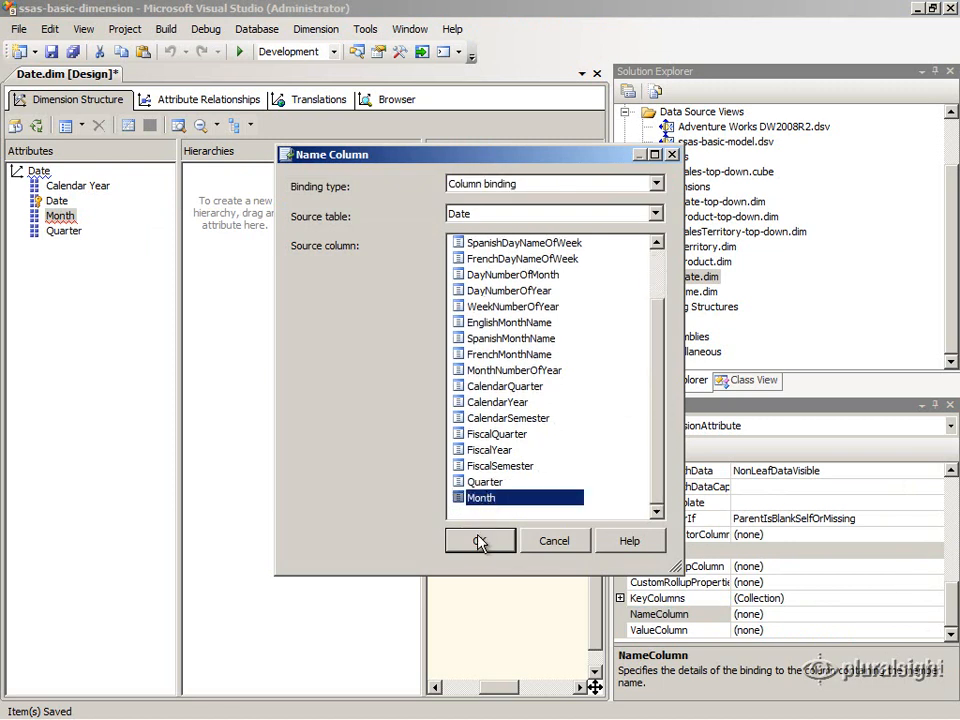
left_click(480, 540)
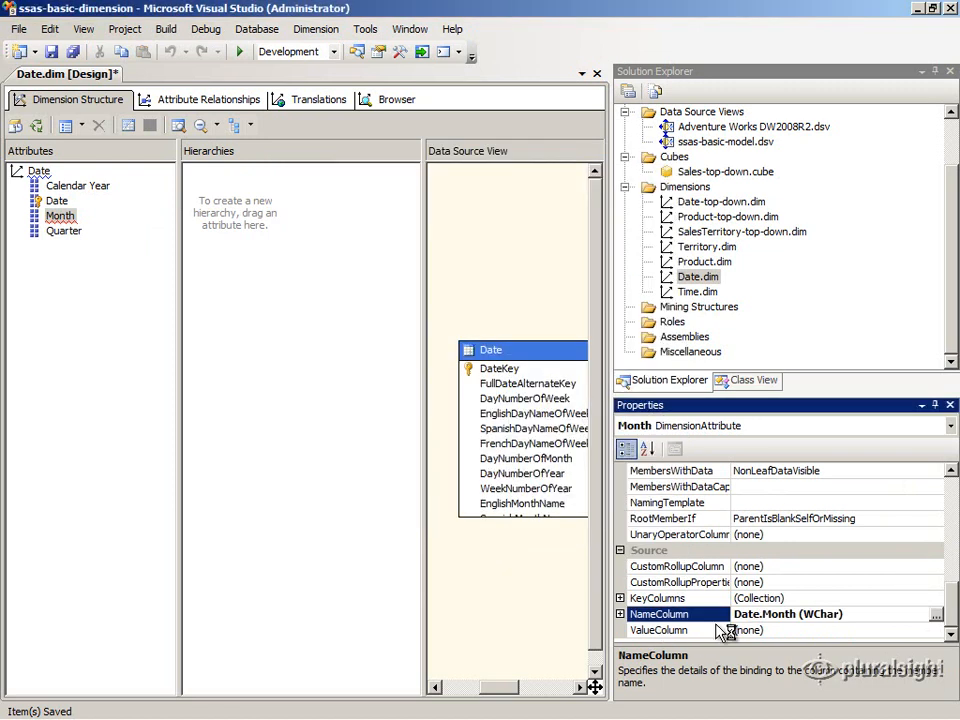
left_click(749, 628)
left_click(68, 247)
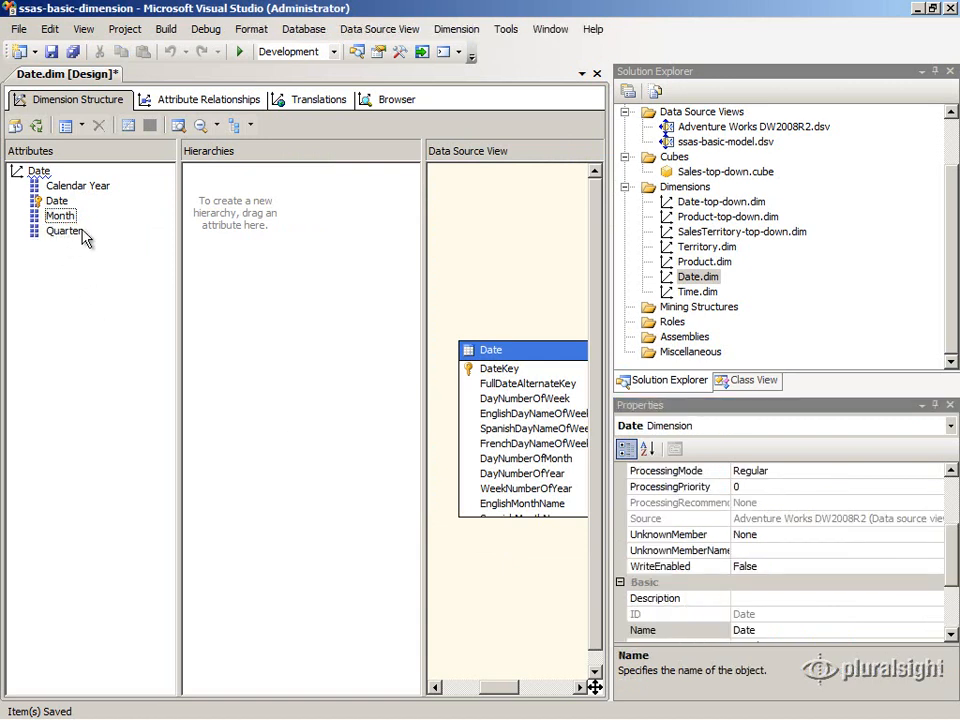
left_click(68, 217)
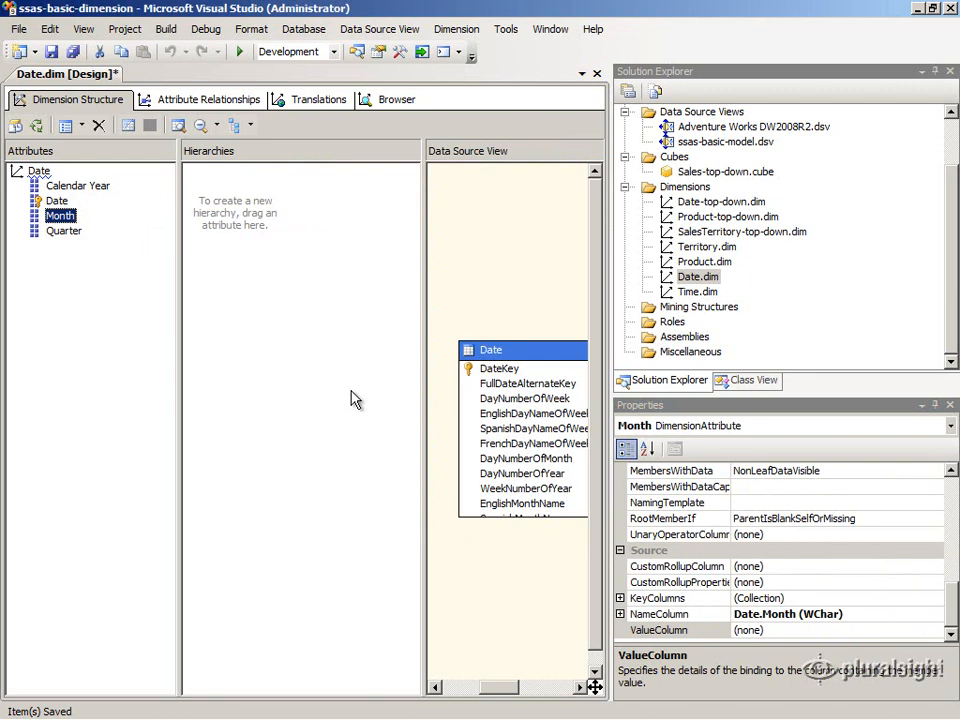
Step: Deploy the ssas-basic-dimension project
left_click(950, 133)
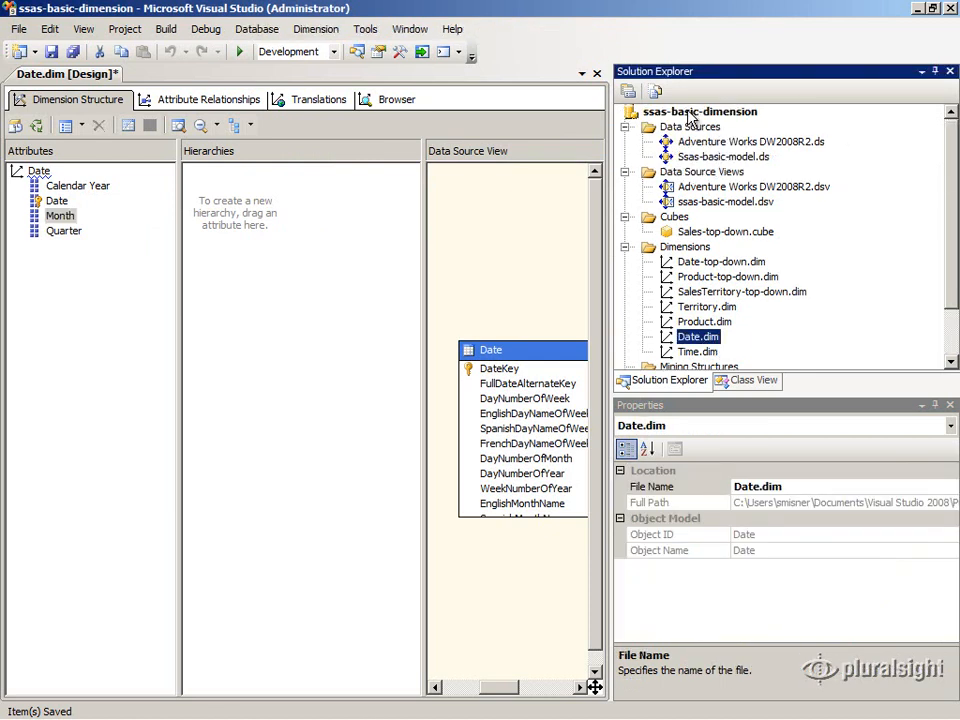
right_click(688, 114)
left_click(740, 240)
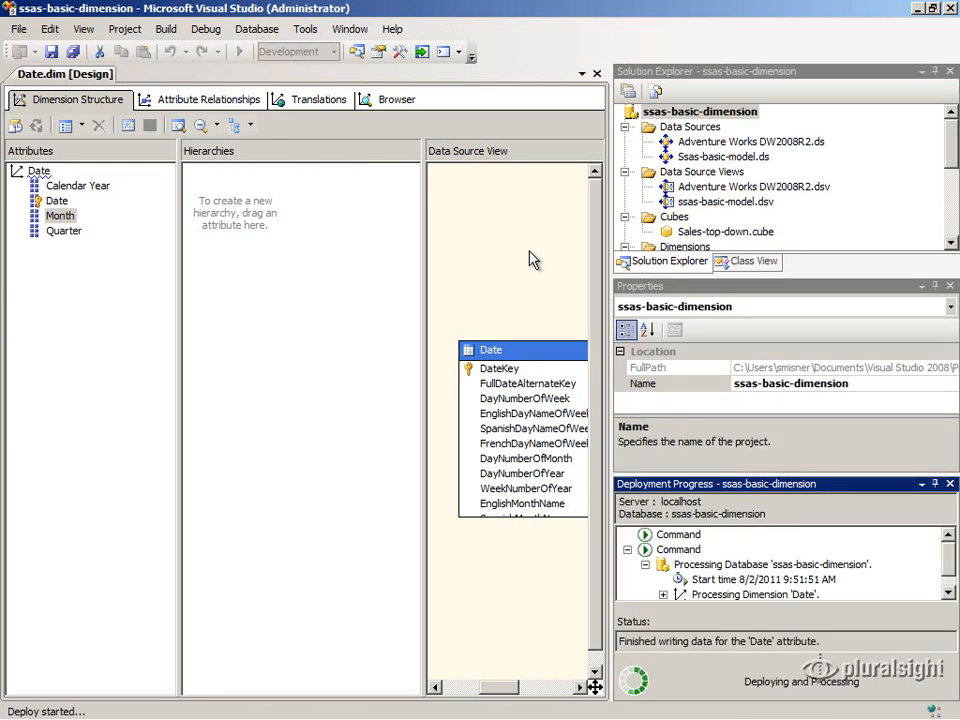
Step: Reconnect the Date dimension's browser to the server and browse the members of the Month hierarchy
left_click(388, 104)
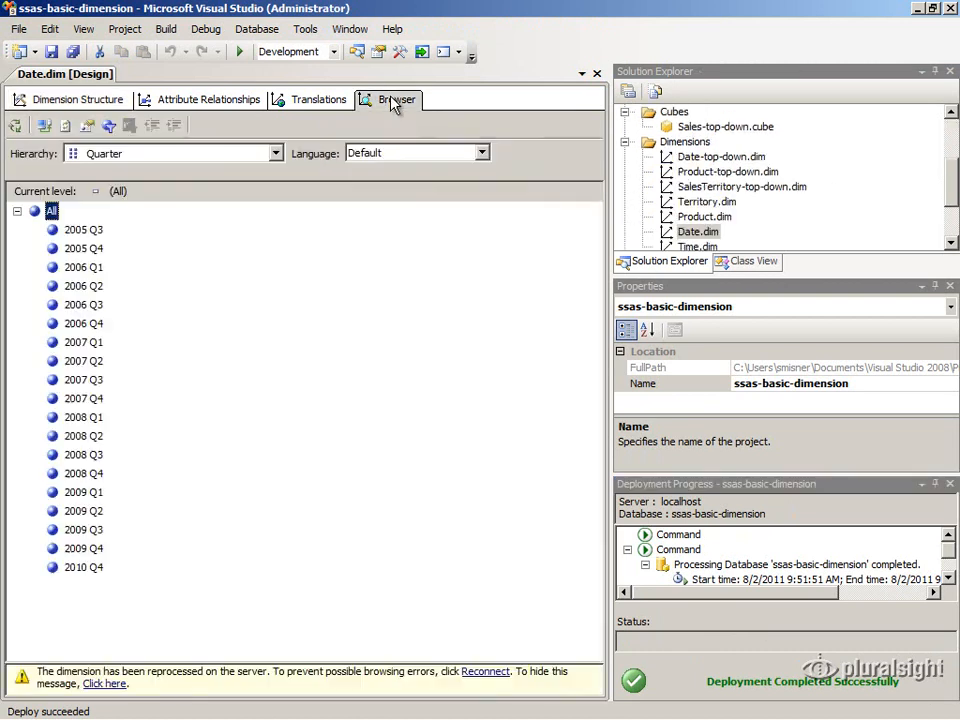
left_click(46, 127)
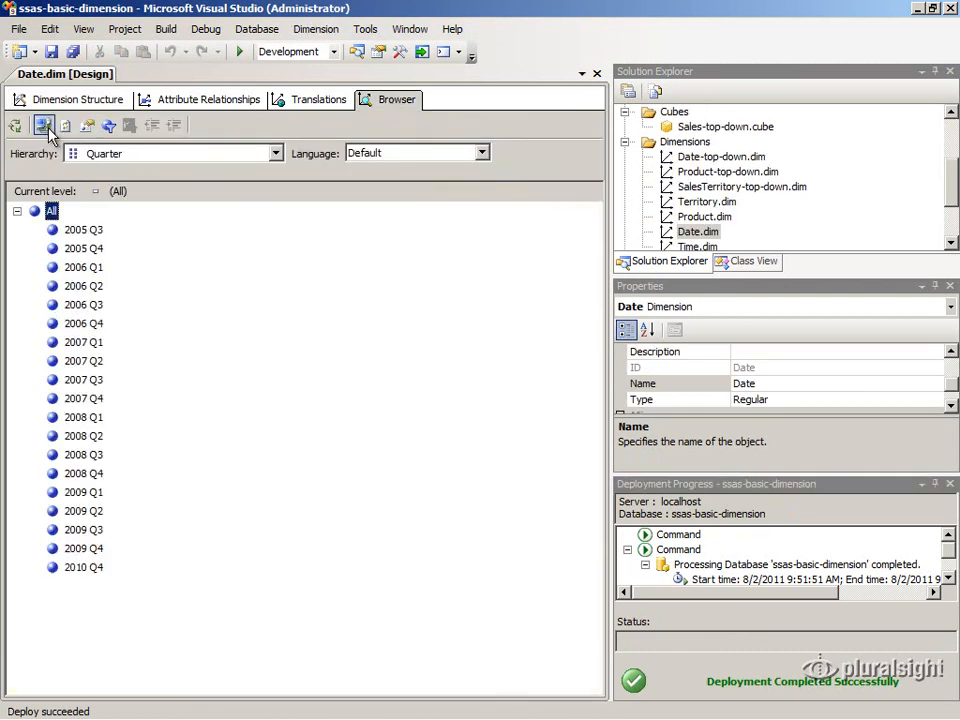
left_click(120, 155)
left_click(127, 204)
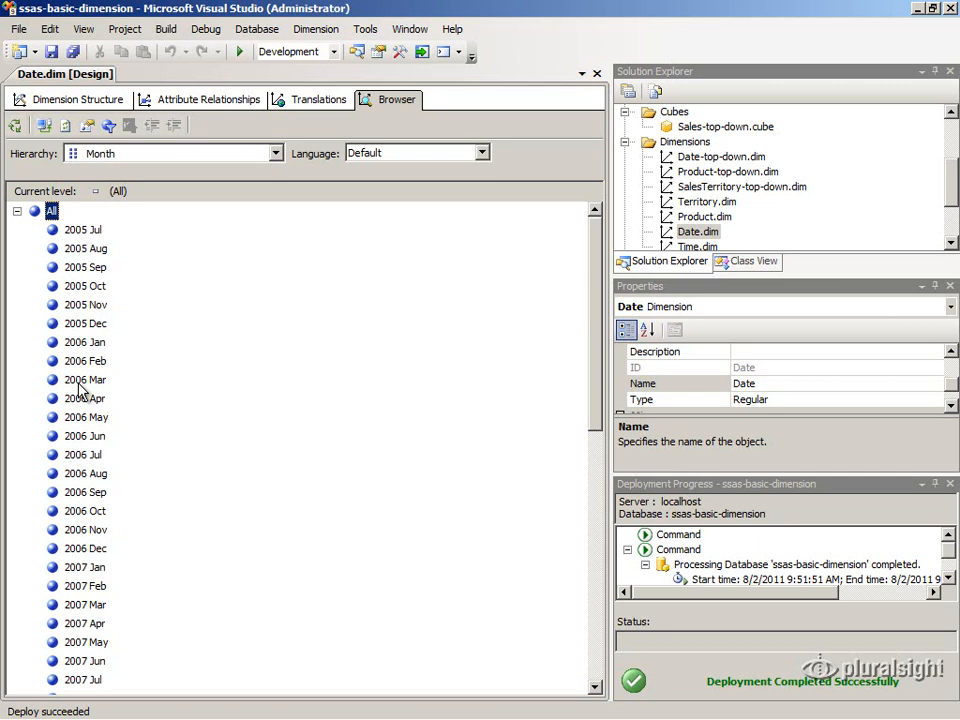
Step: Return to the Date dimension's structure and close the Deployment Progress window
left_click(44, 104)
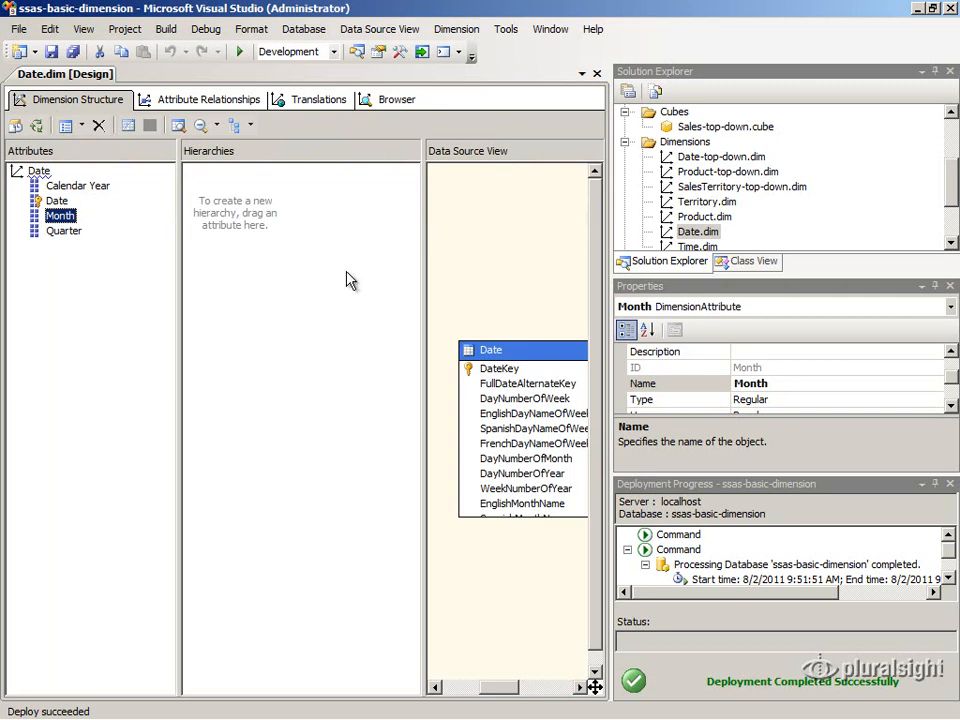
left_click(949, 485)
left_click(107, 290)
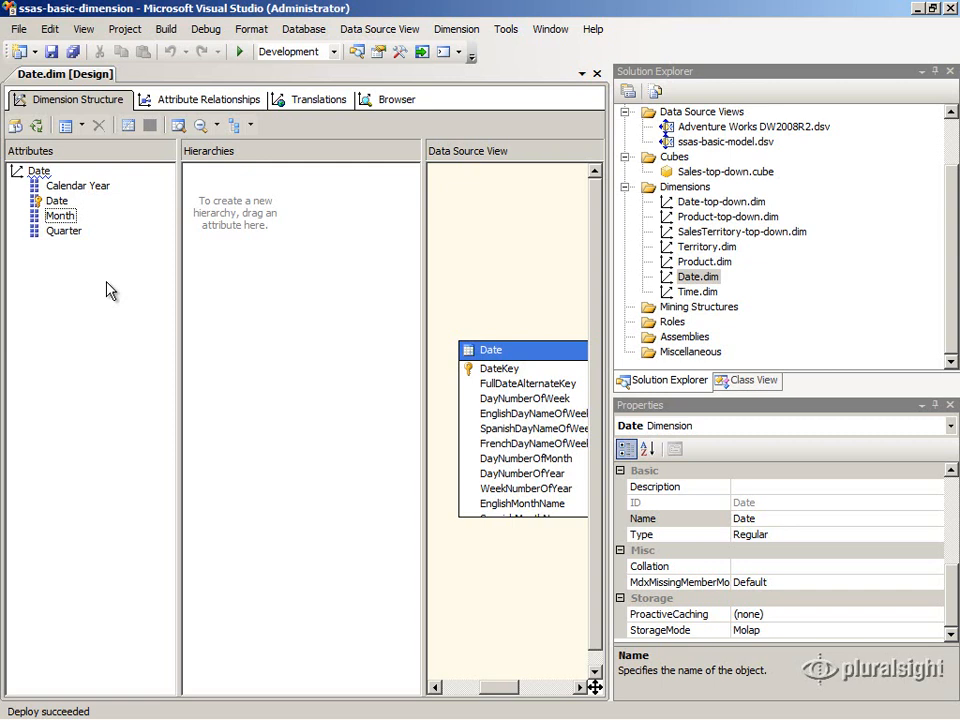
Step: Start the Business Intelligence Wizard for the Date dimension with the Define dimension intelligence enhancement
left_click(15, 125)
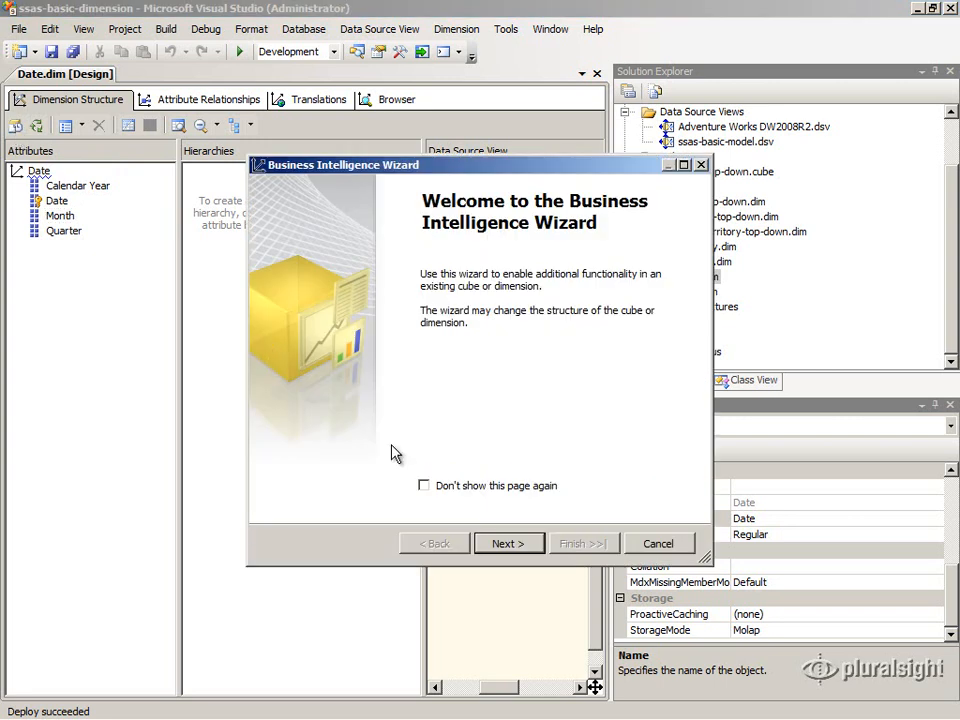
left_click(503, 545)
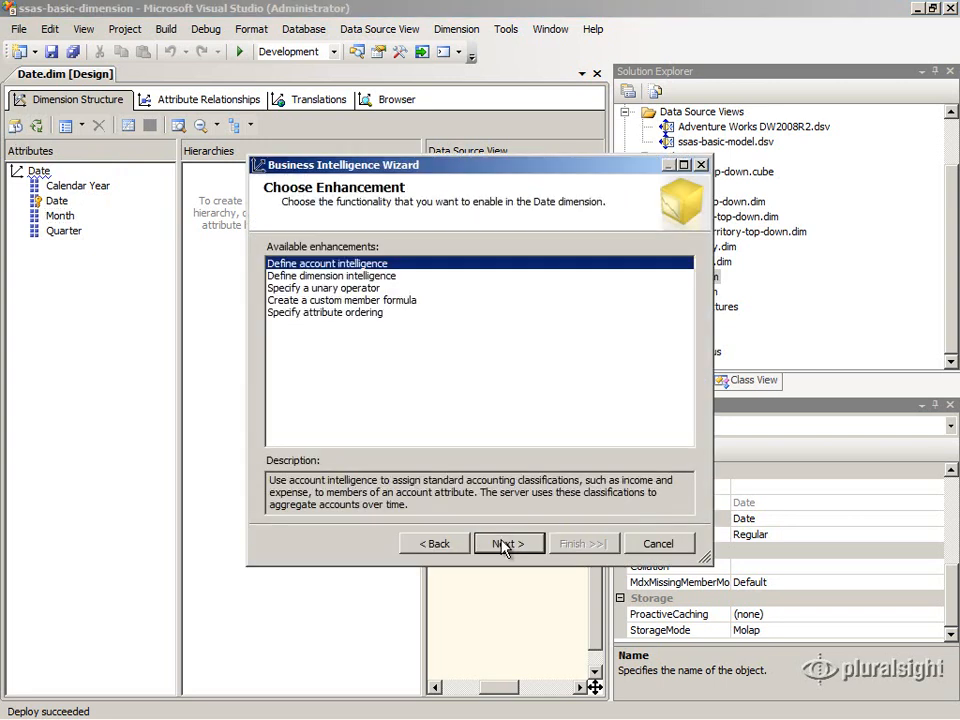
left_click(372, 277)
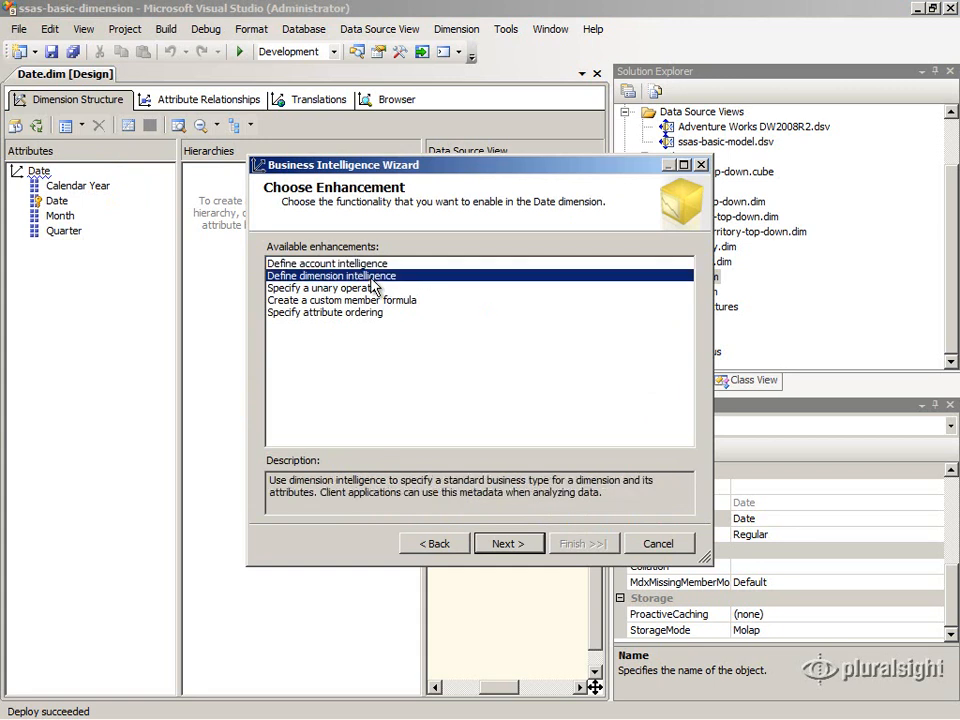
left_click(508, 546)
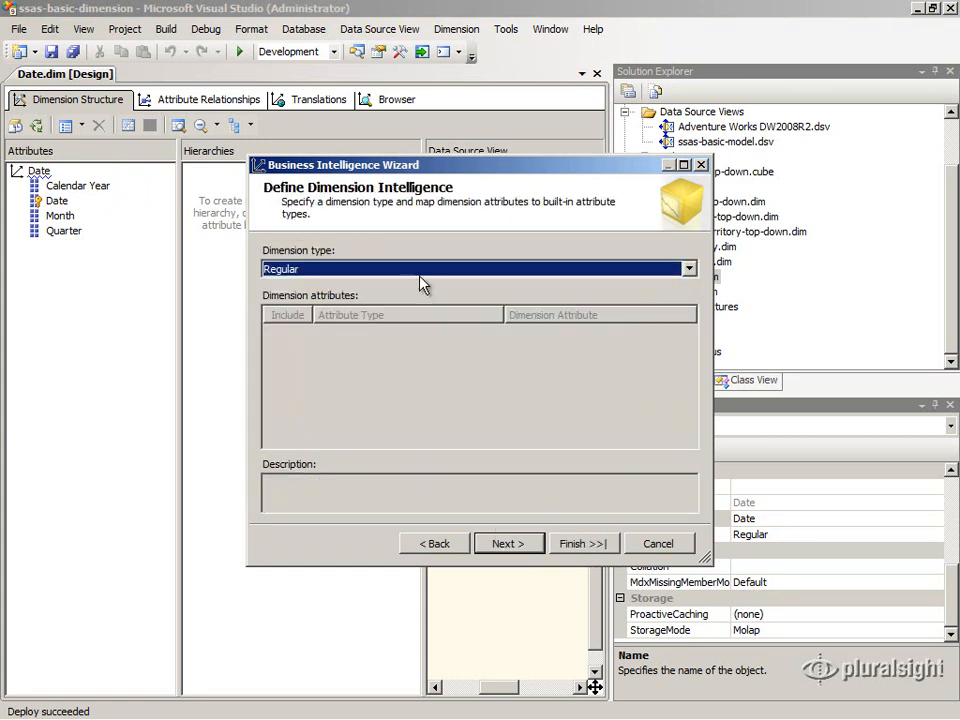
Step: Set the dimension type to Time, looking through the other available dimension types as well
left_click(409, 270)
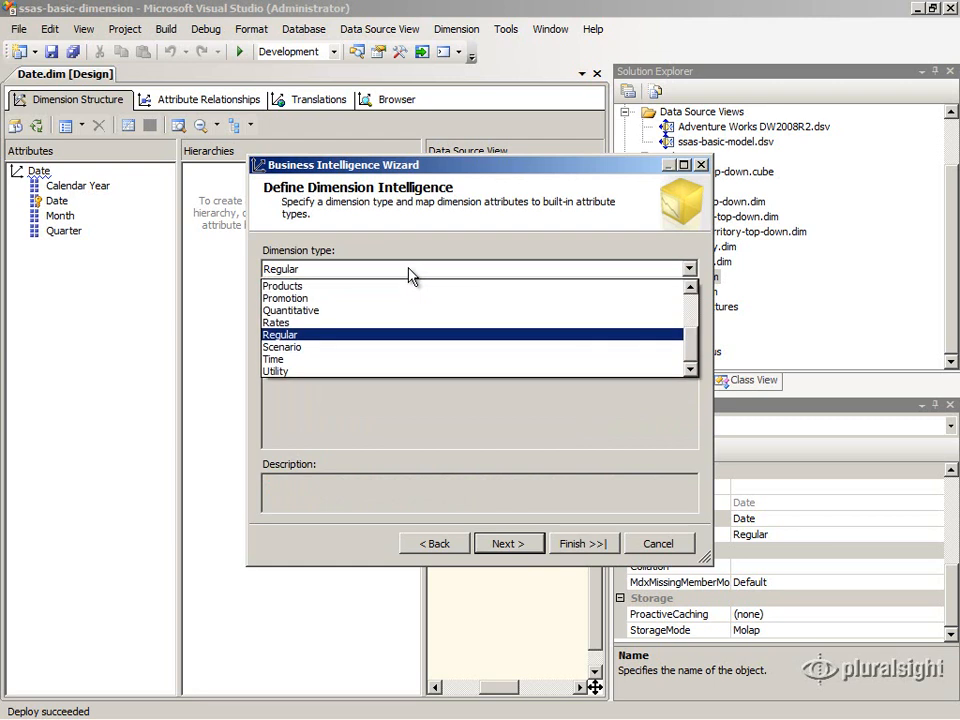
key("Down")
key("Down")
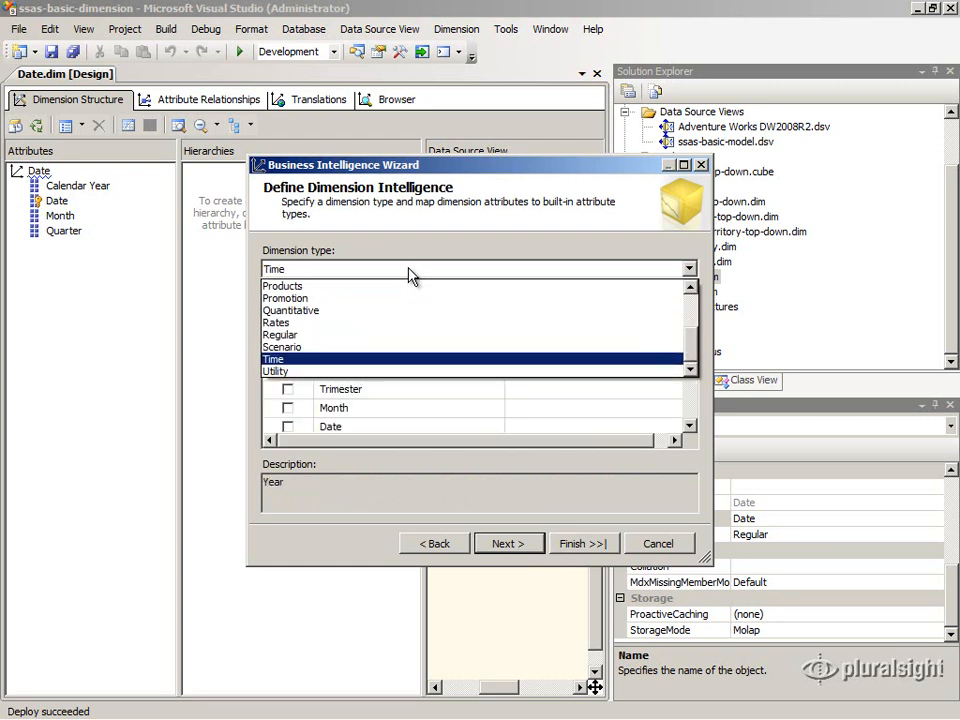
key("Return")
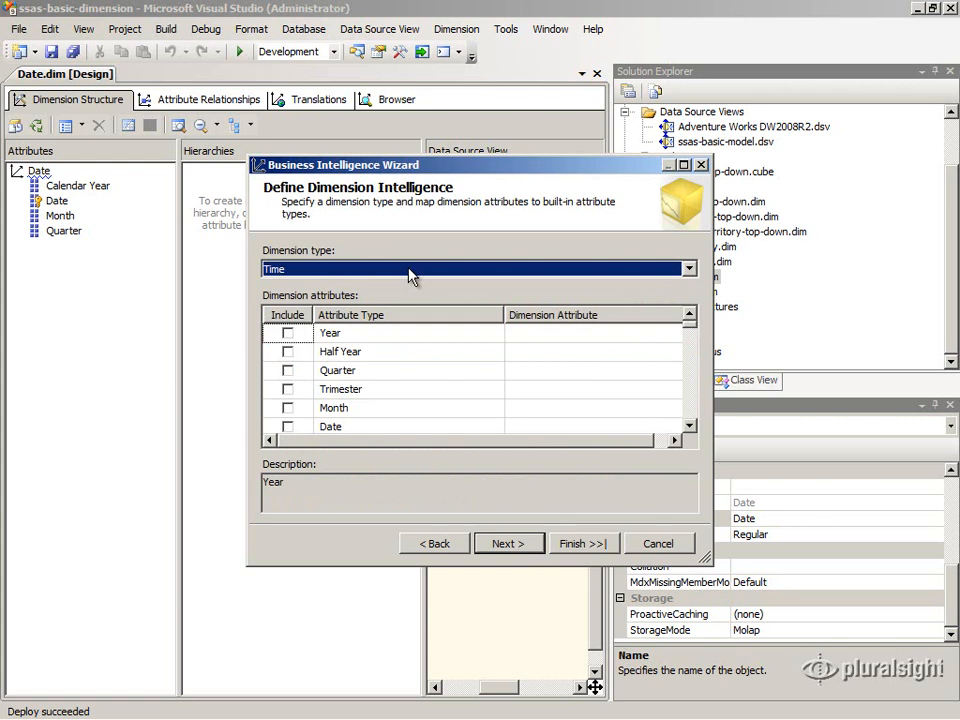
left_click(409, 269)
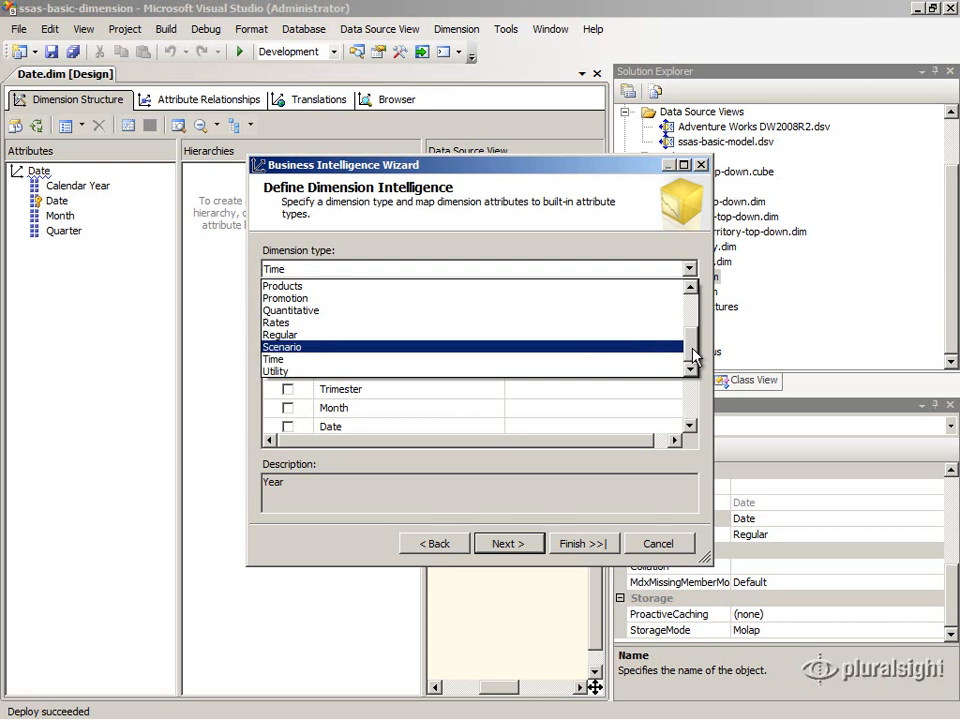
left_click_drag(693, 355, 697, 318)
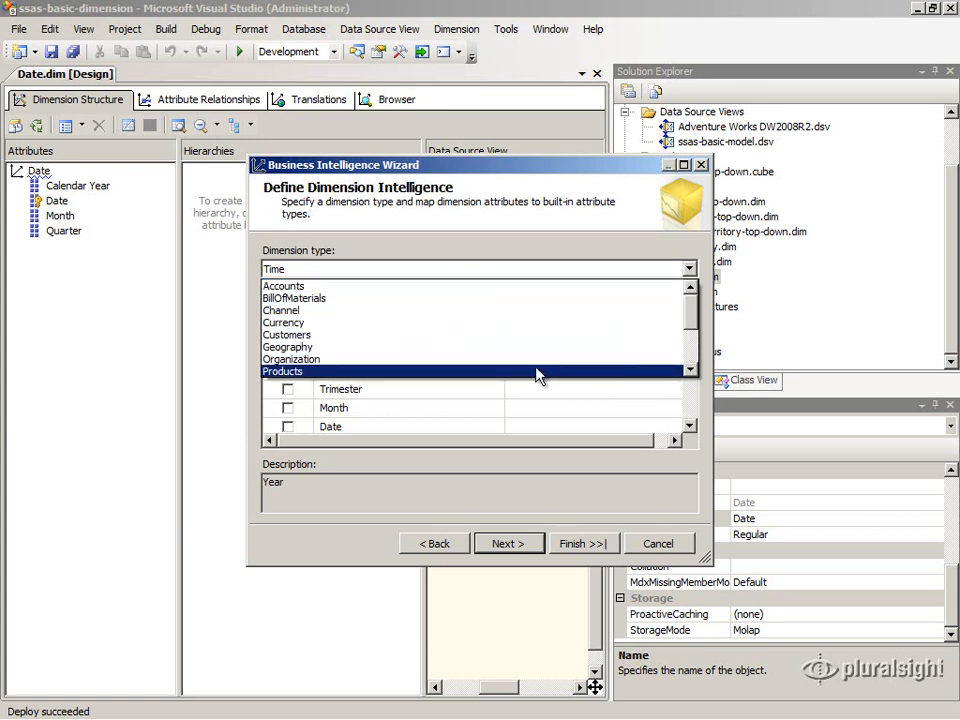
left_click_drag(690, 310, 700, 358)
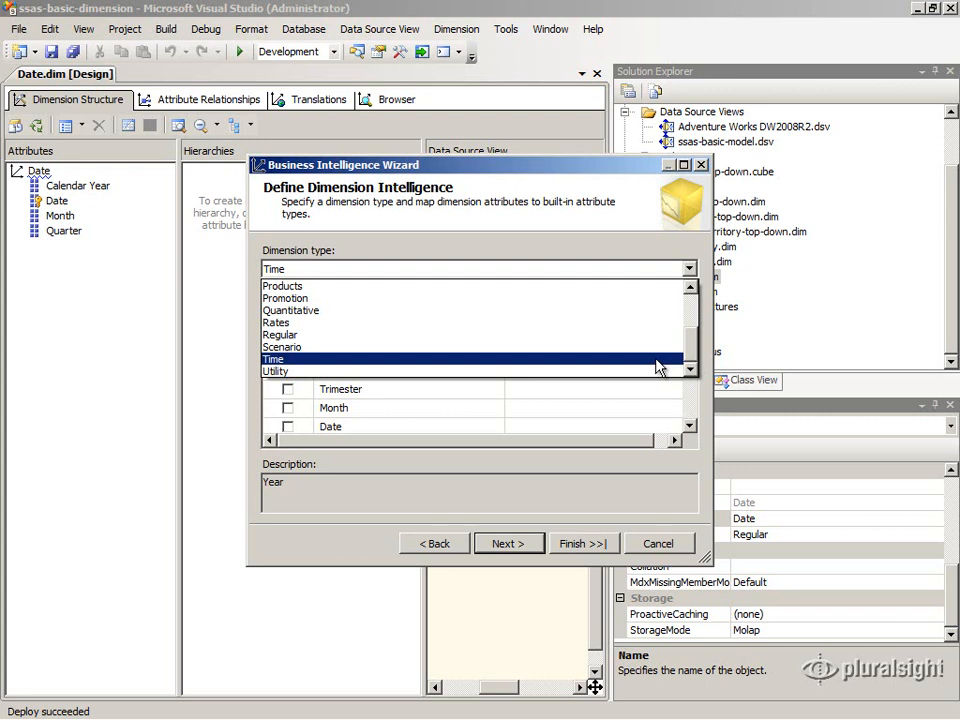
left_click(658, 362)
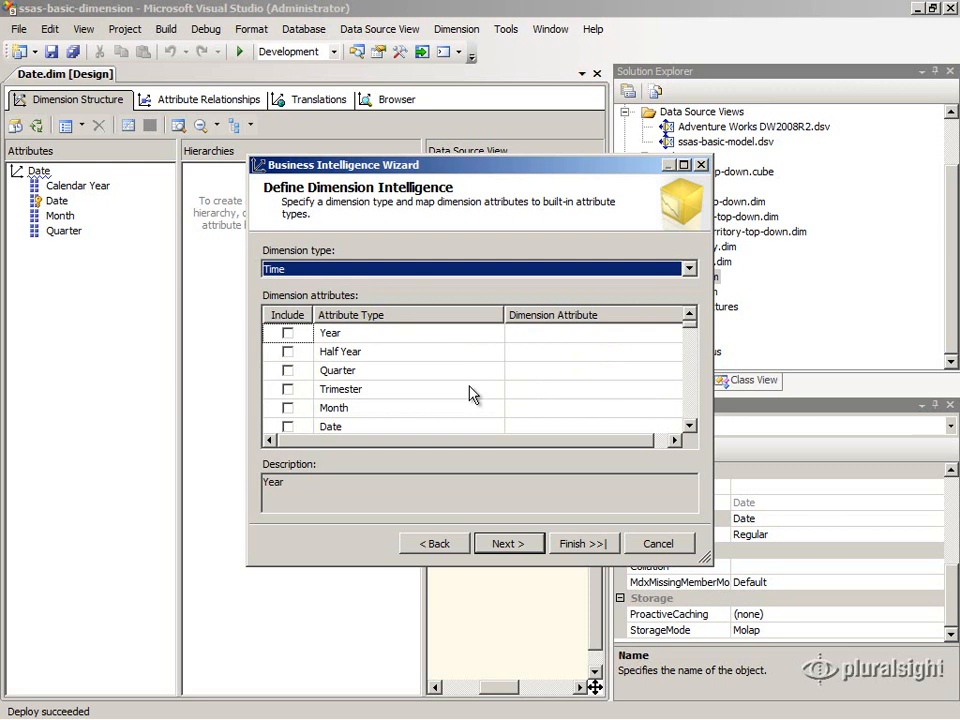
Step: Include the Year attribute type and map it to the Calendar Year attribute
left_click(288, 334)
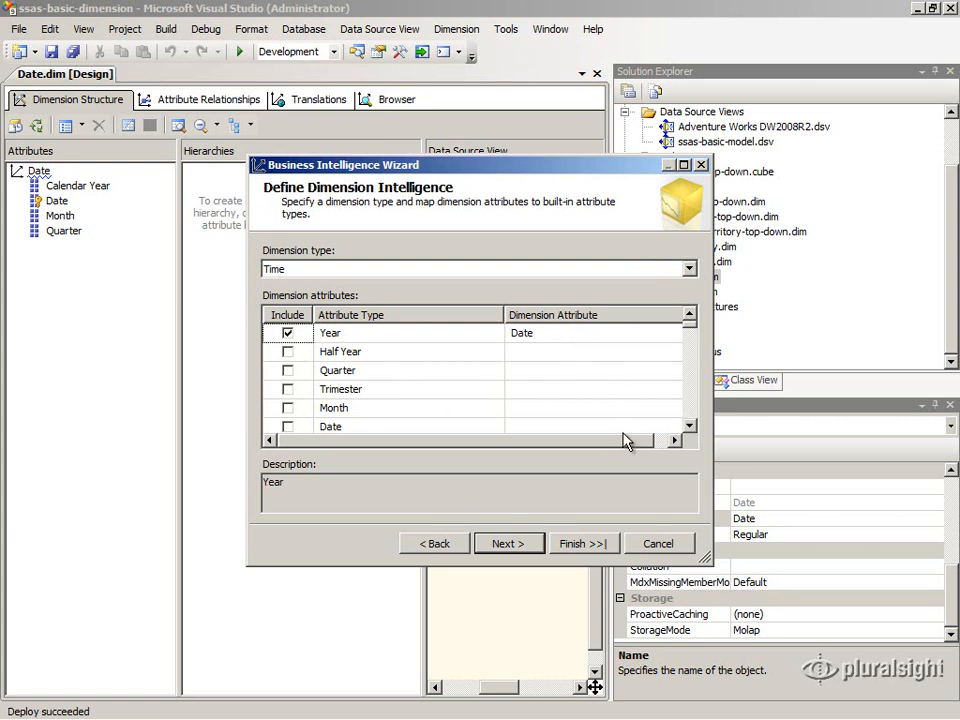
left_click(656, 441)
left_click(674, 340)
left_click(673, 336)
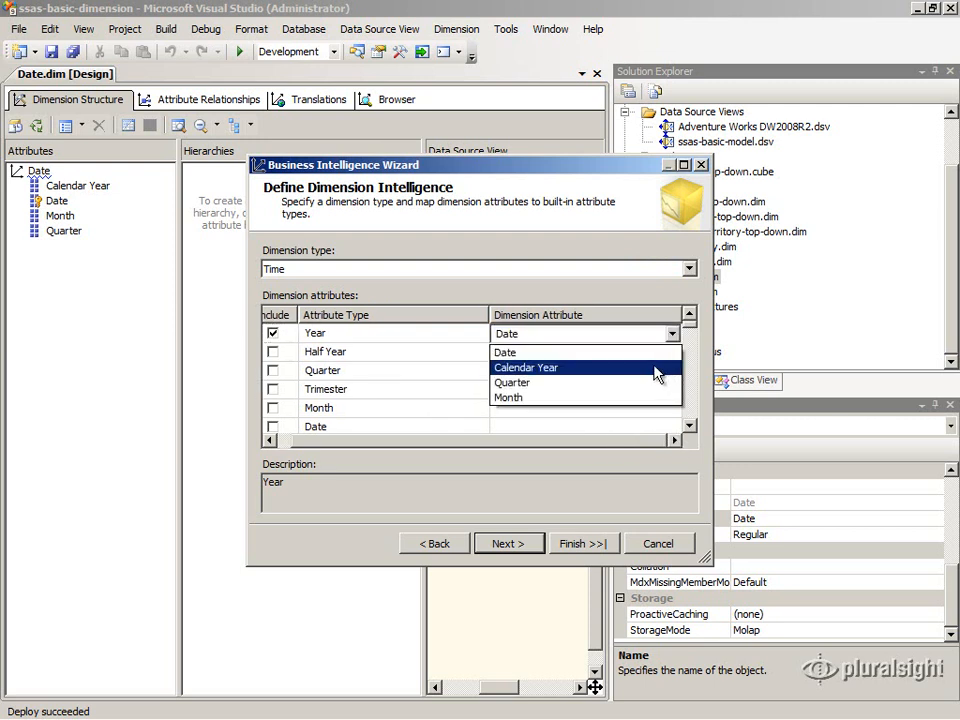
left_click(656, 368)
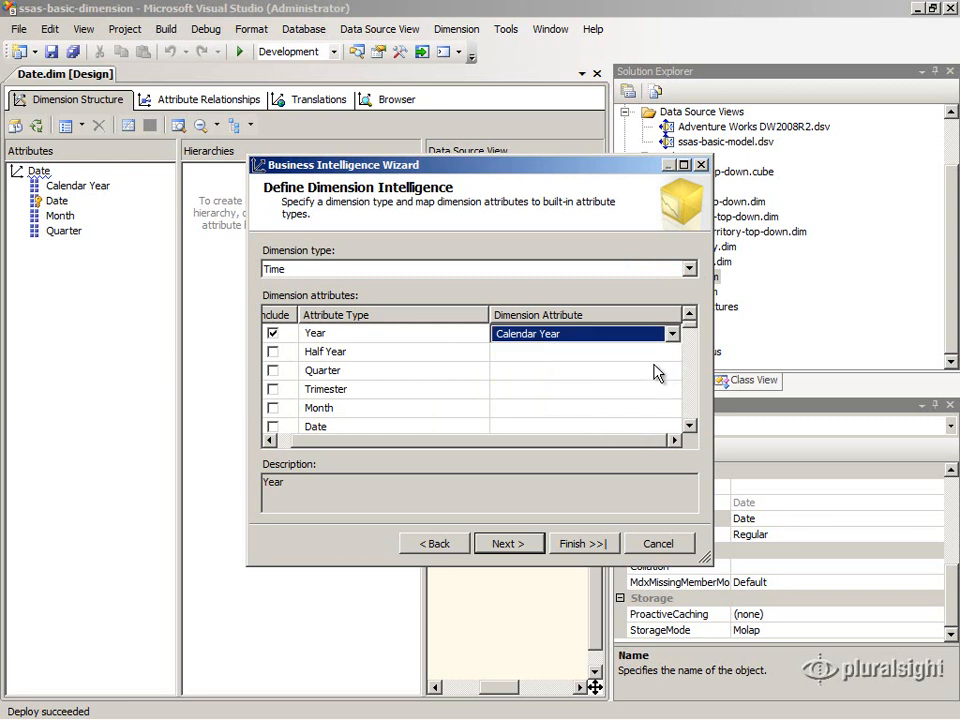
Step: Include the Quarter and Month attribute types and map them to the Quarter and Month attributes respectively
left_click(273, 371)
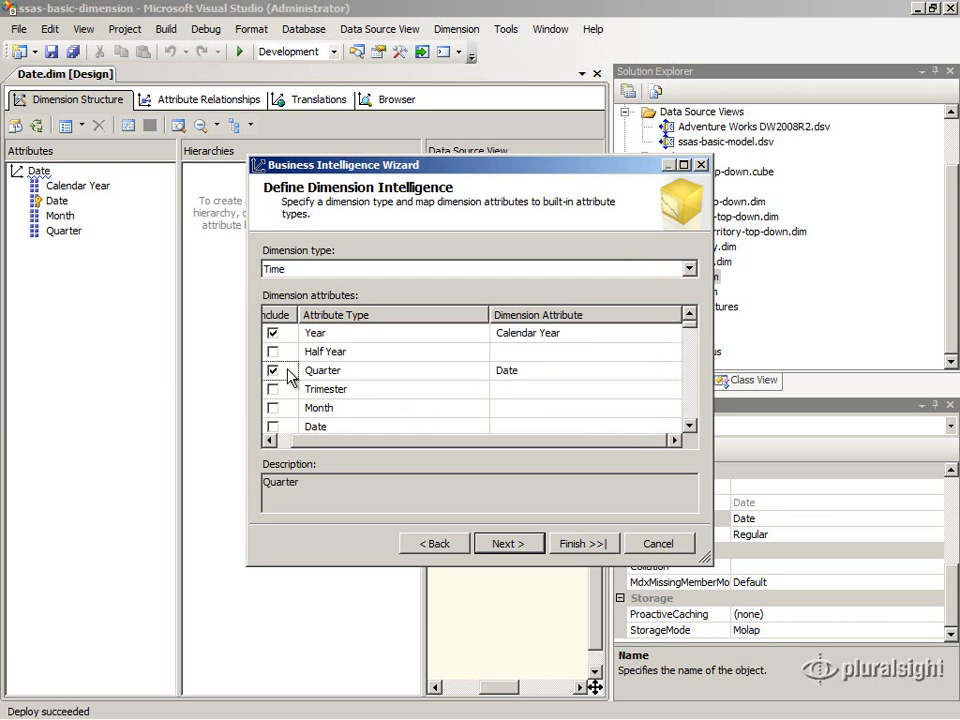
left_click(671, 372)
left_click(675, 372)
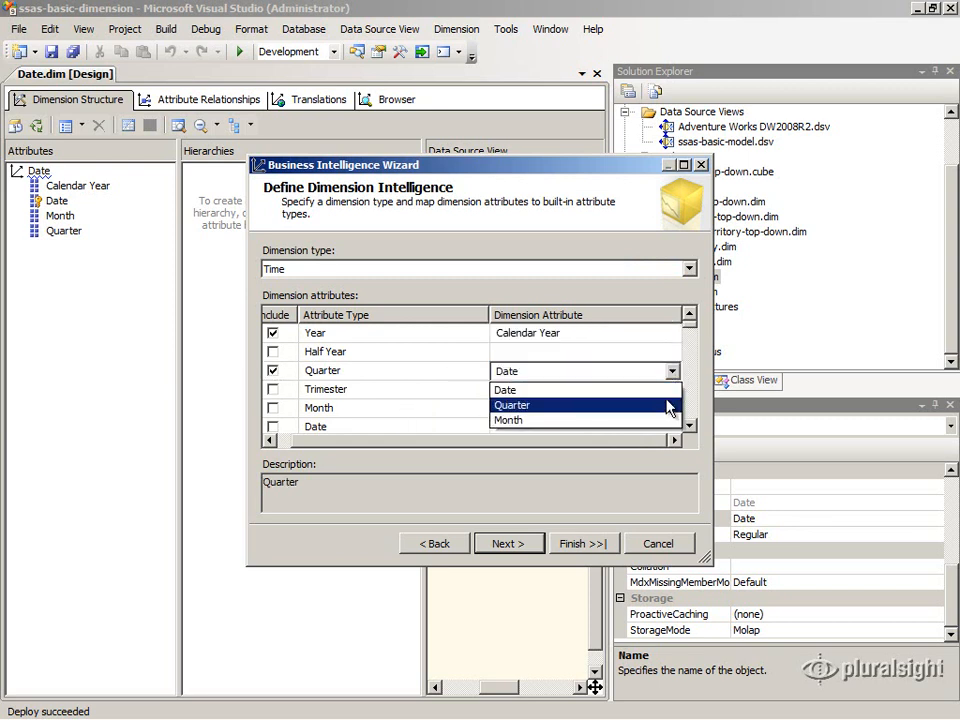
left_click(670, 406)
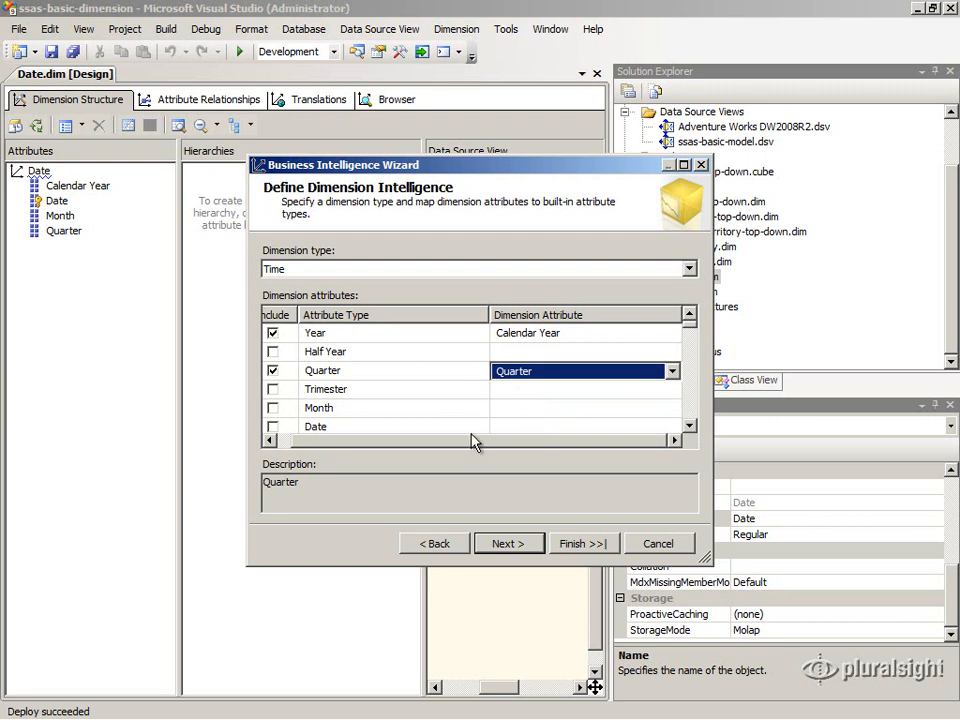
left_click(273, 408)
left_click(671, 409)
left_click(672, 409)
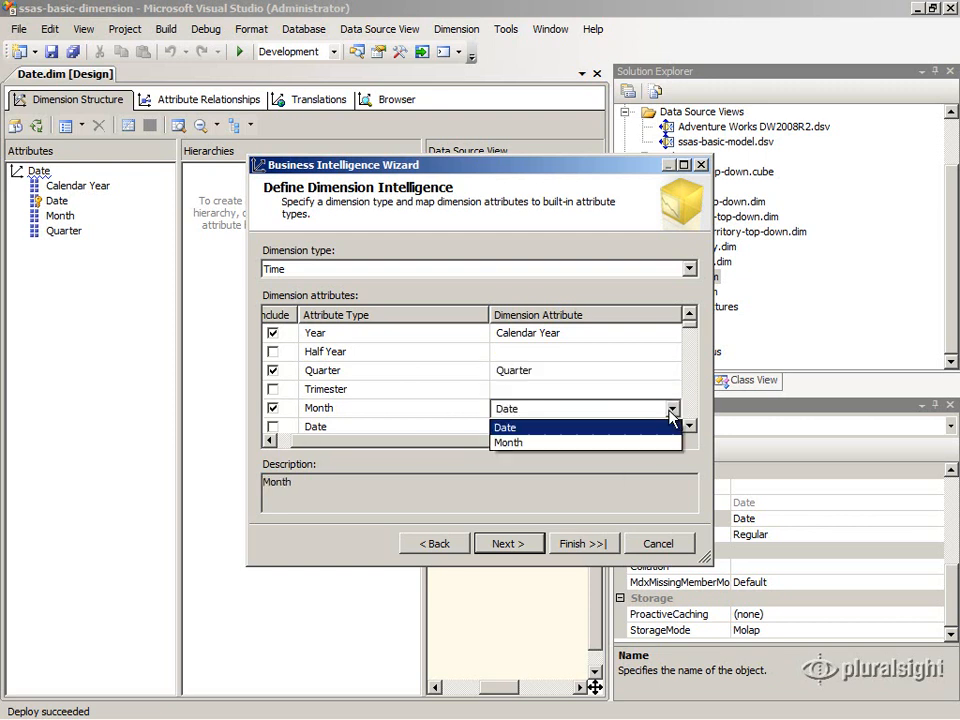
left_click(671, 446)
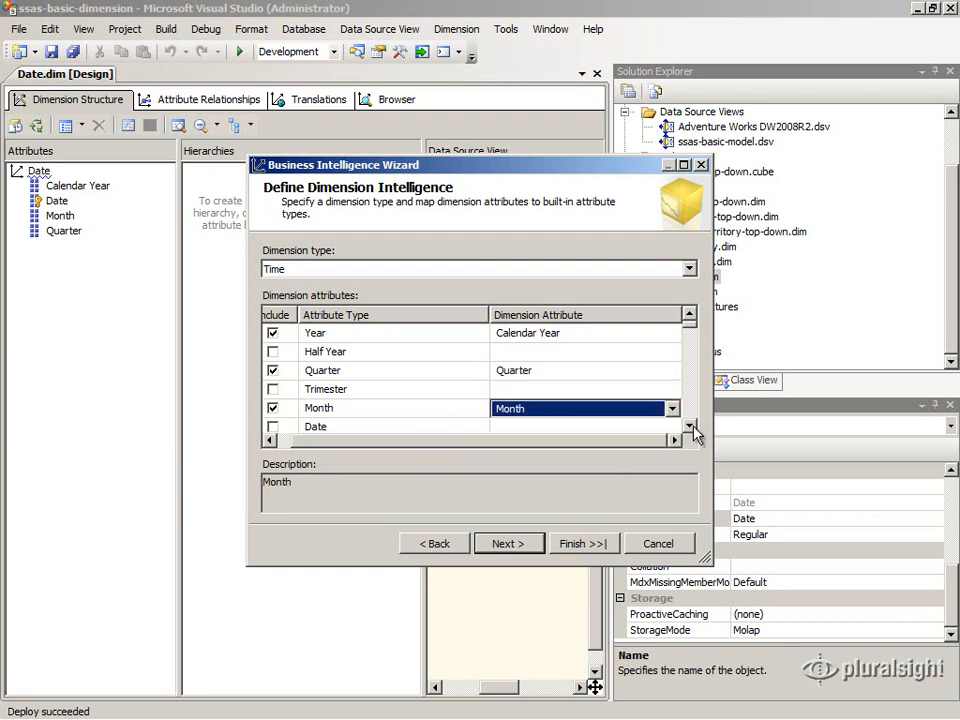
Step: Include the Date attribute type mapped to the Date attribute and finish the wizard
left_click(689, 427)
left_click(689, 427)
left_click(273, 389)
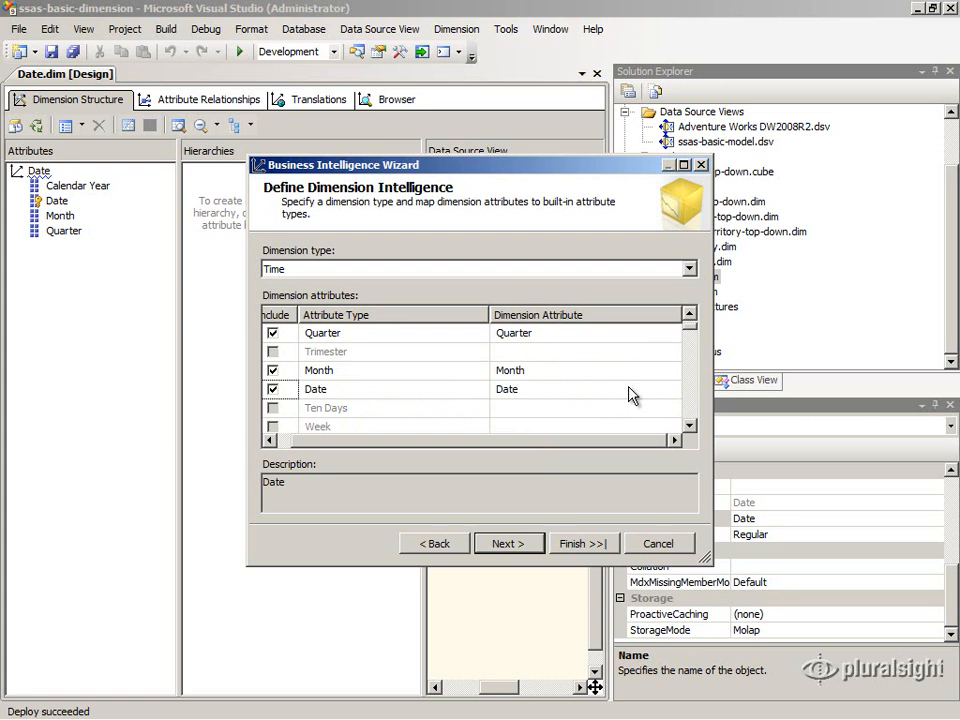
left_click(516, 544)
left_click(569, 546)
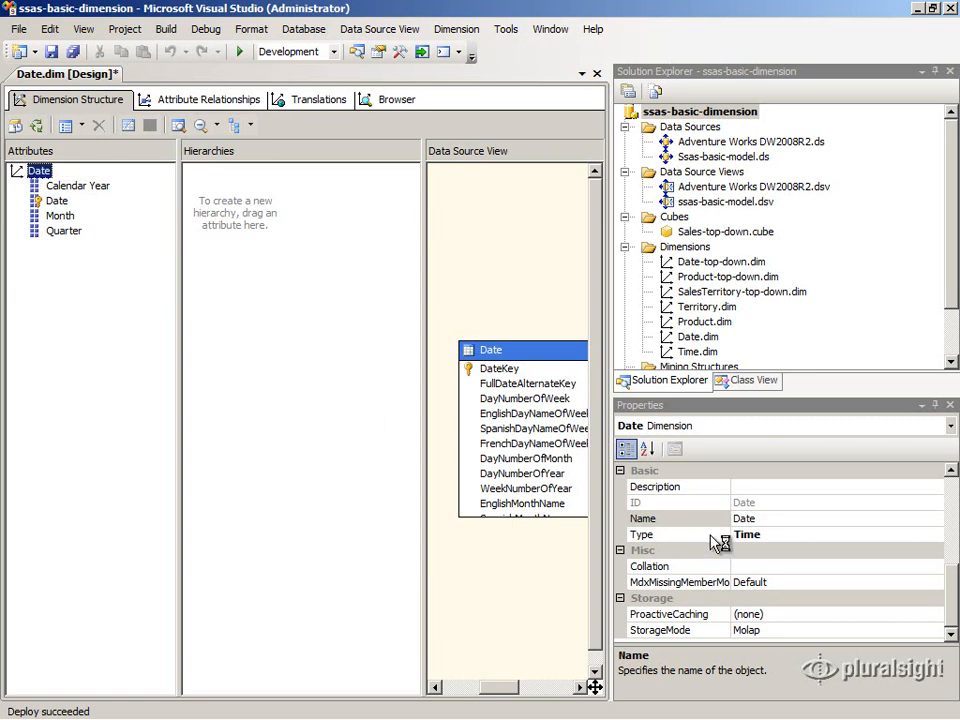
Step: Check the Type property of the Date dimension and of its Calendar Year and Quarter attributes
left_click(785, 535)
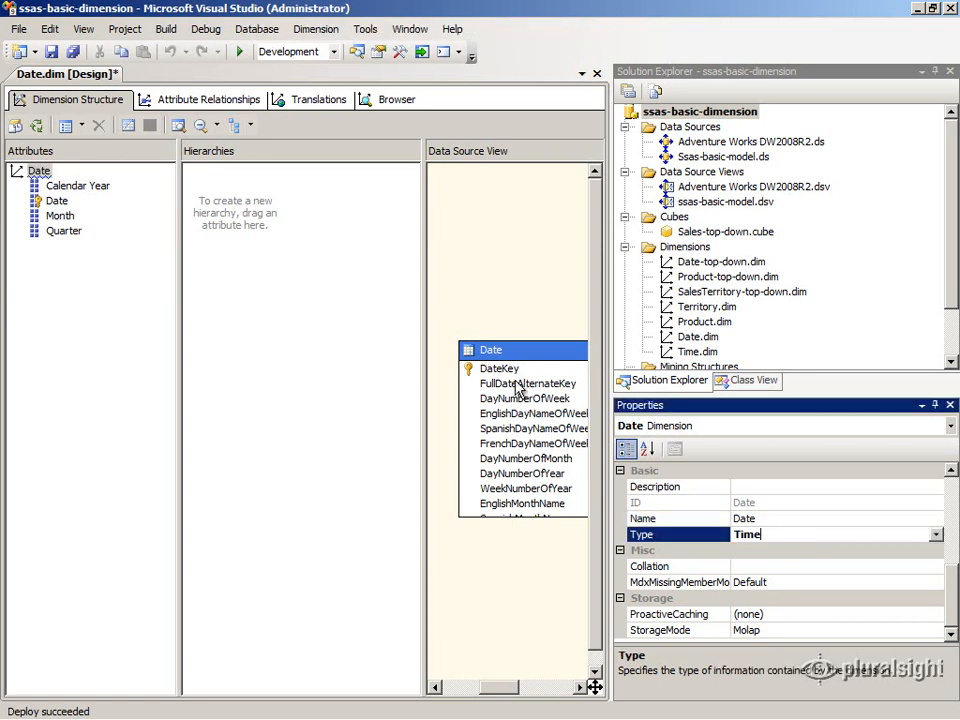
left_click(88, 188)
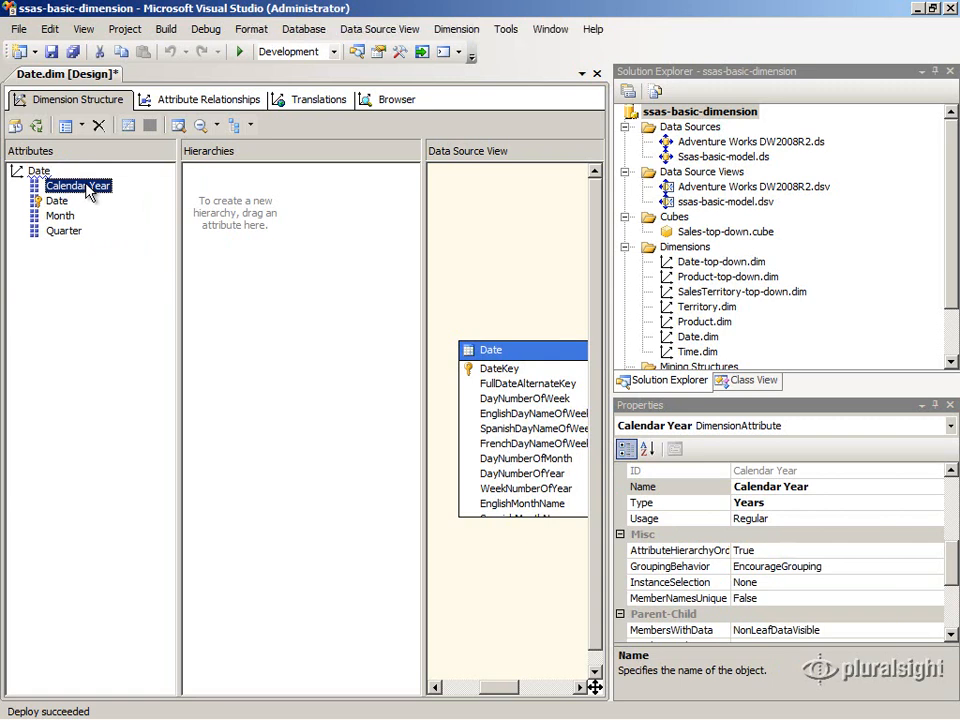
left_click(791, 502)
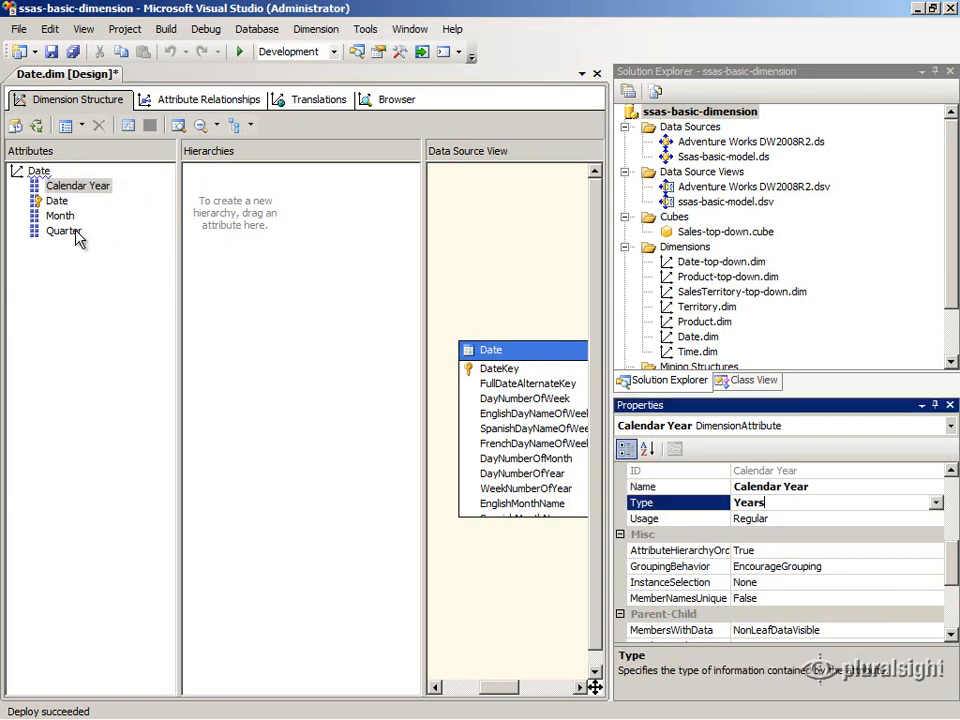
left_click(70, 232)
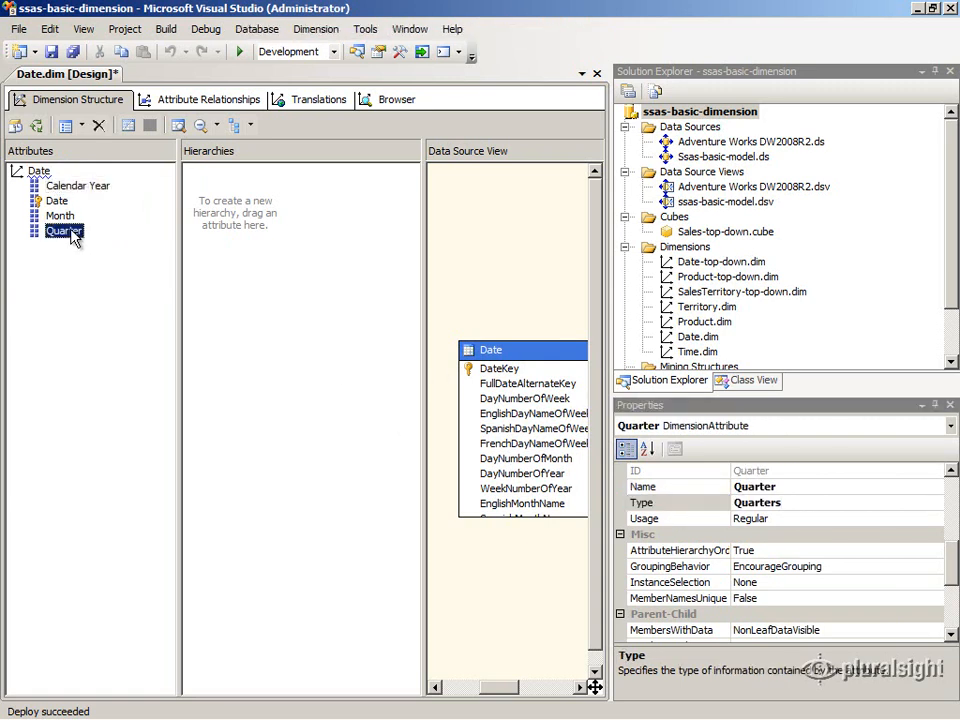
left_click(815, 503)
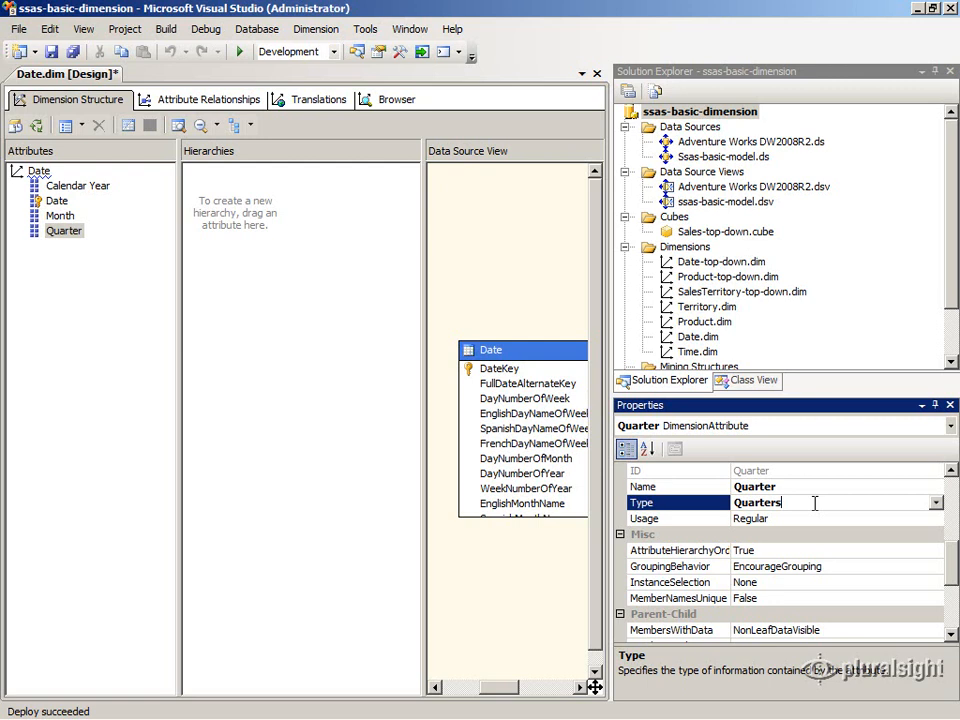
Step: Deploy the ssas-basic-dimension project with the Date dimension's new type settings
right_click(662, 113)
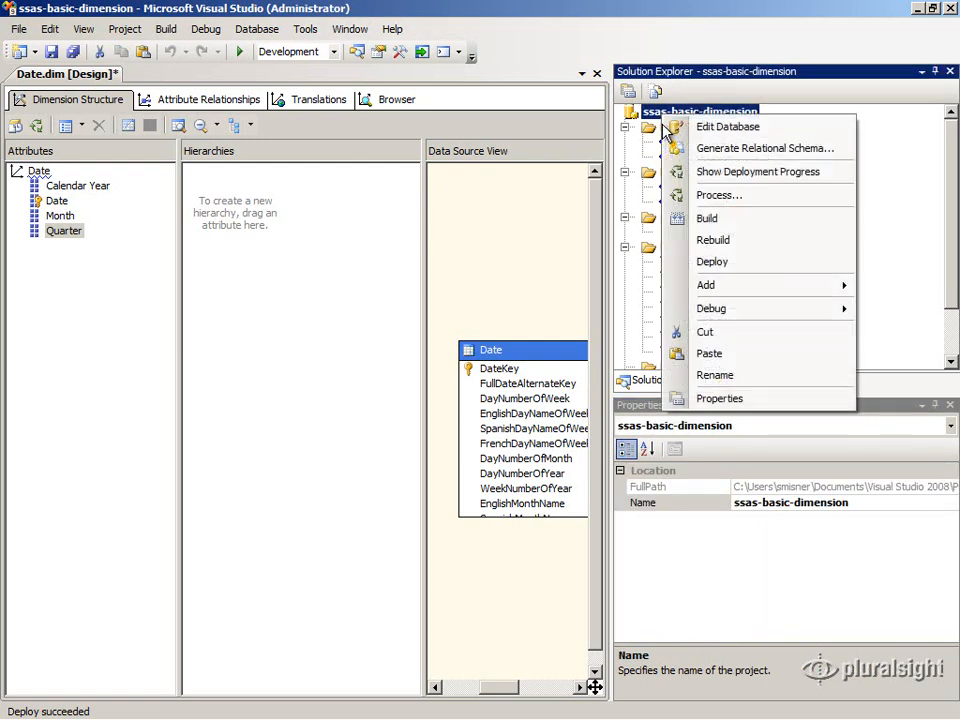
left_click(700, 259)
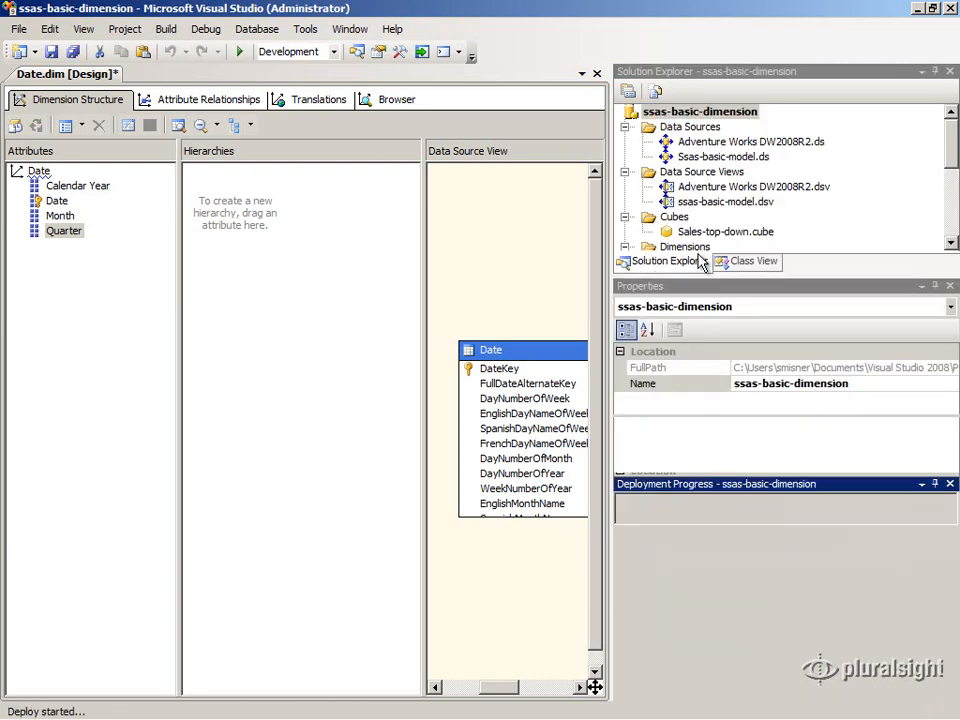